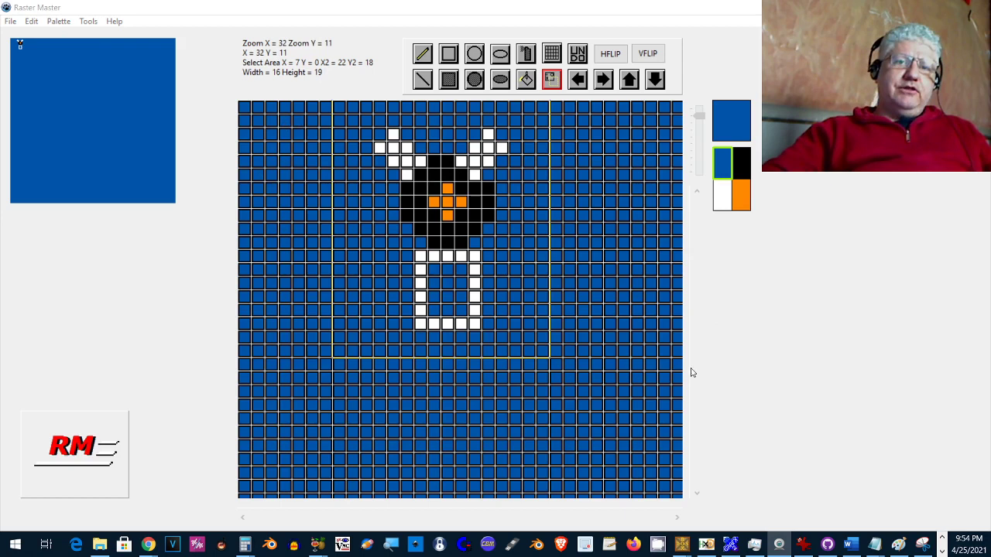
Switch to WinUAE, enlarge the Share window, and move the Cursor drawer to an empty spot beneath Utilities
{"action": "left_click", "coordinate": [942, 551]}
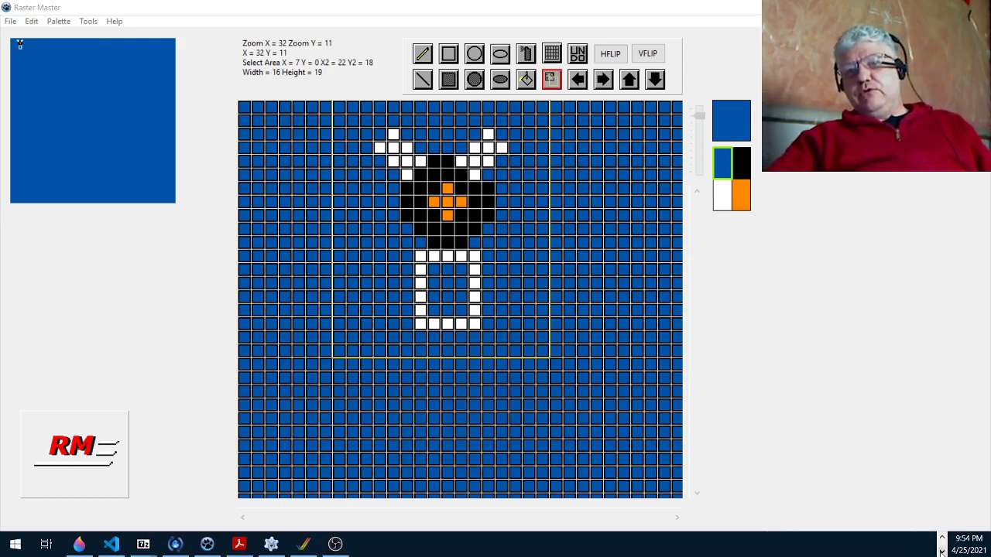
{"action": "left_click", "coordinate": [305, 547]}
{"action": "left_click", "coordinate": [544, 271]}
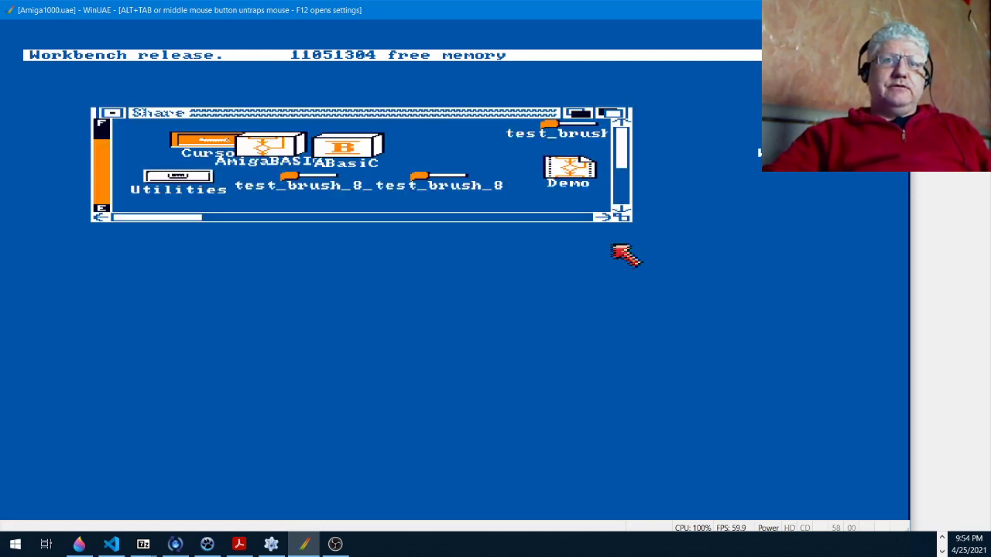
{"action": "left_click_drag", "start_coordinate": [624, 220], "coordinate": [719, 340]}
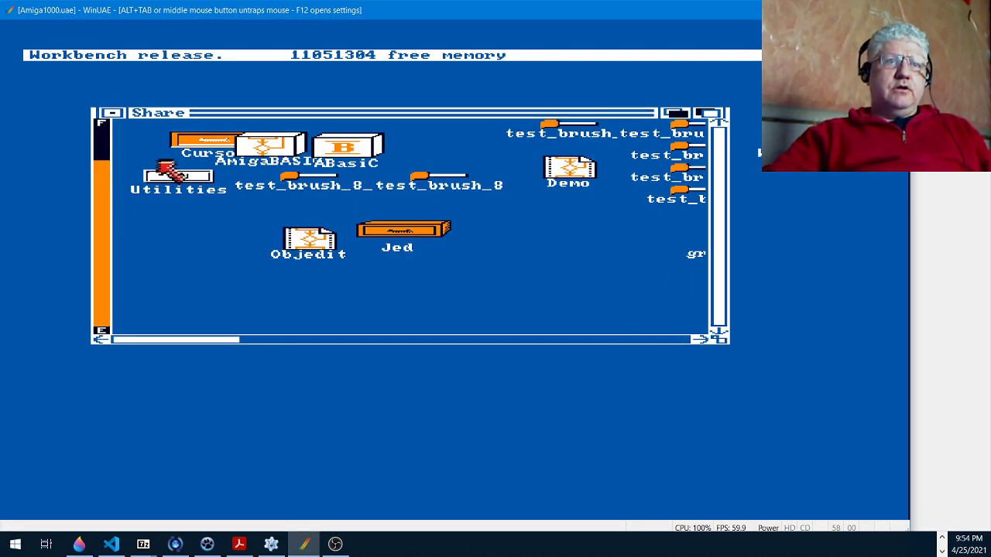
{"action": "left_click_drag", "start_coordinate": [188, 147], "coordinate": [153, 271]}
{"action": "right_click", "coordinate": [281, 56]}
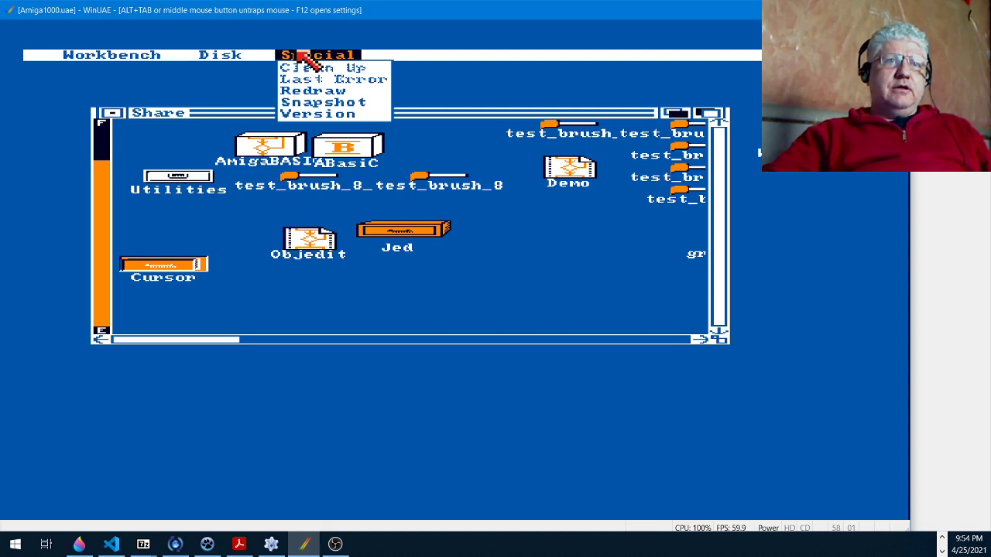
{"action": "right_click", "coordinate": [303, 57]}
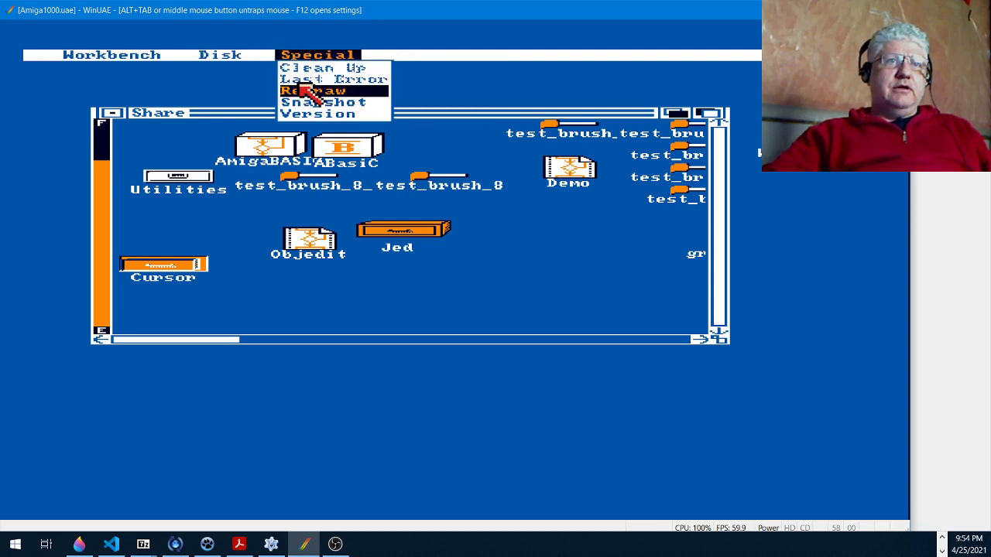
{"action": "right_click", "coordinate": [300, 91]}
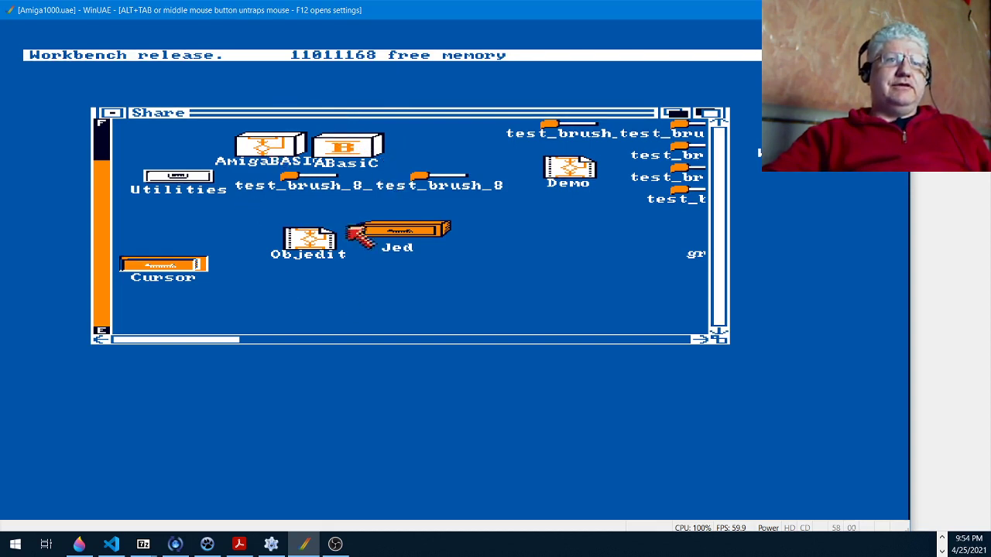
{"action": "right_click", "coordinate": [302, 56]}
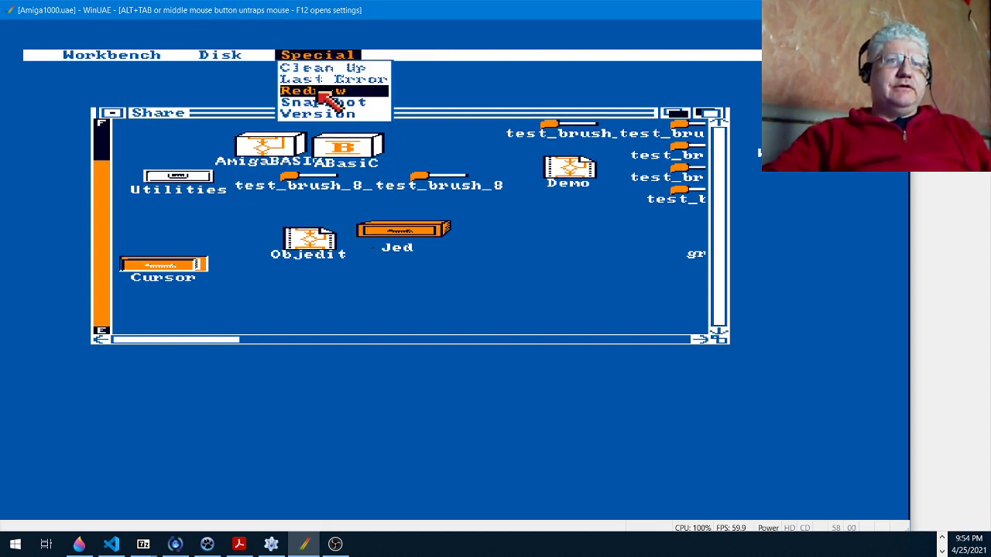
{"action": "right_click", "coordinate": [329, 55]}
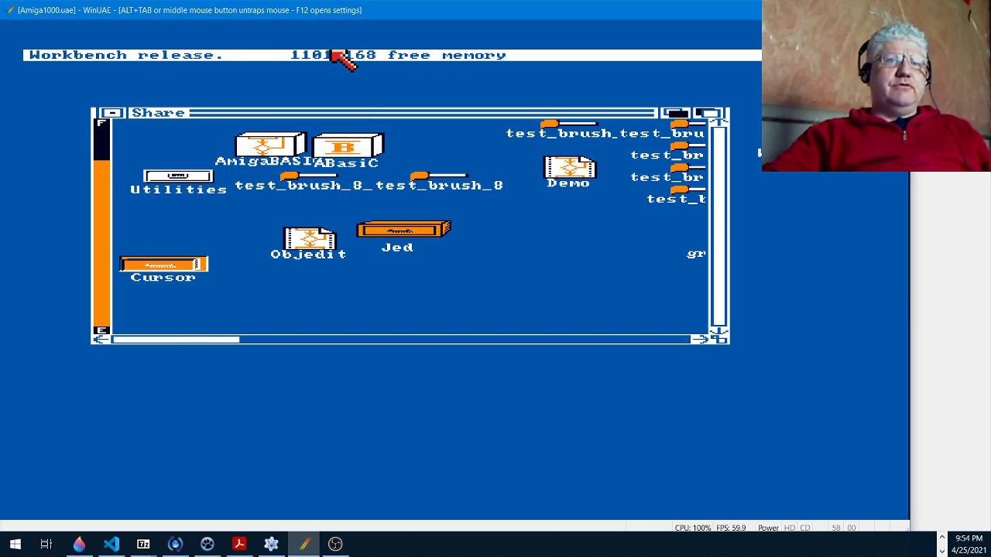
{"action": "right_click", "coordinate": [332, 55]}
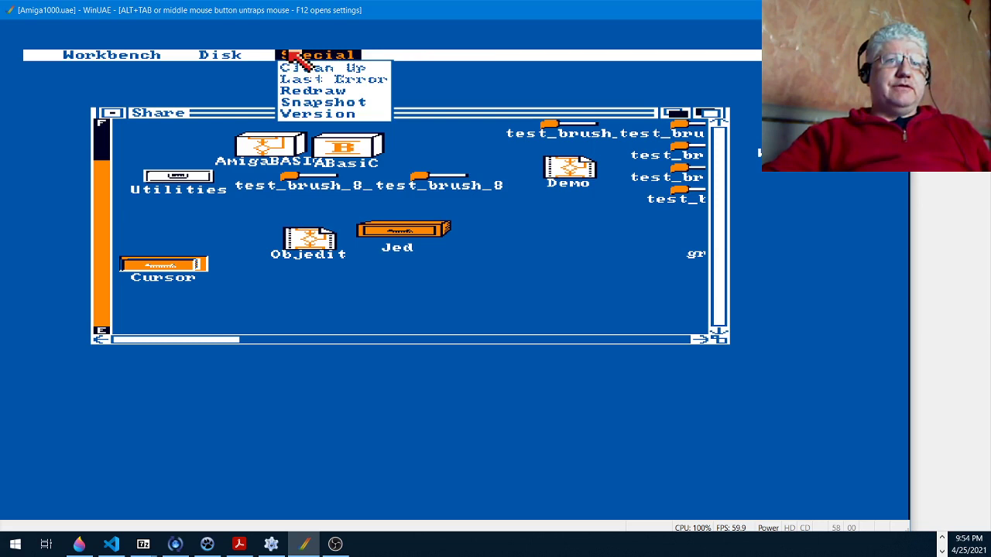
{"action": "right_click", "coordinate": [210, 55]}
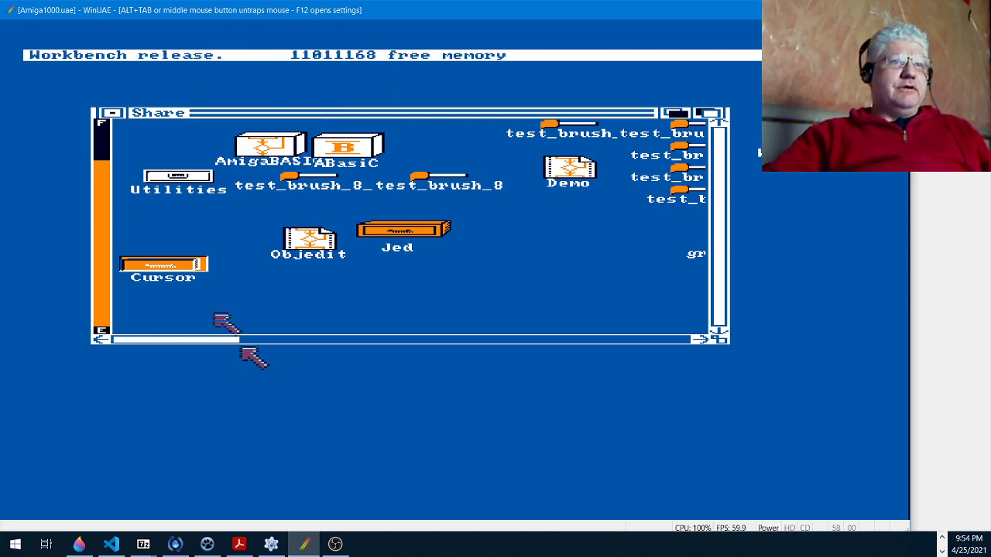
Launch CursorMenu from the Cursor drawer and load demo1.bas from the NickDemos directory
{"action": "double_click", "coordinate": [173, 257]}
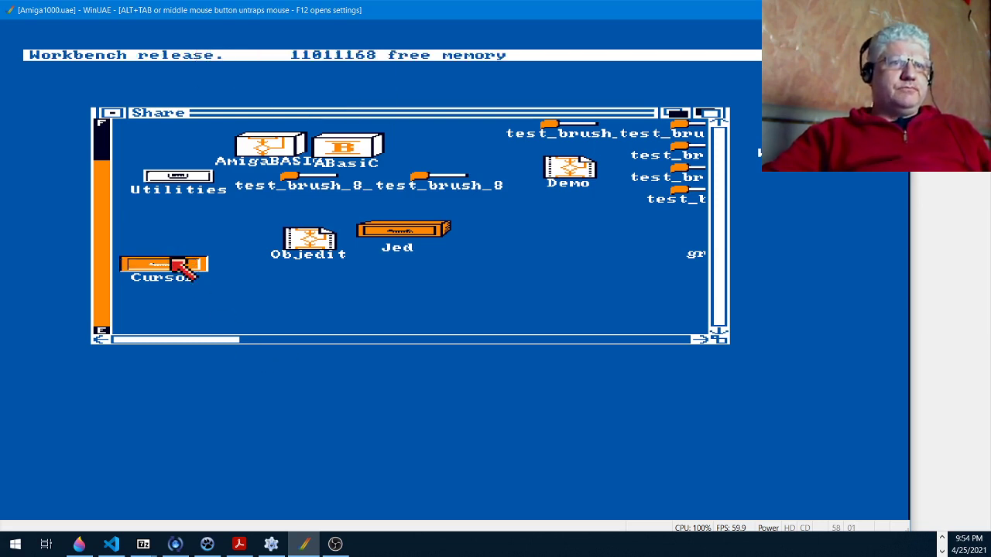
{"action": "double_click", "coordinate": [126, 103]}
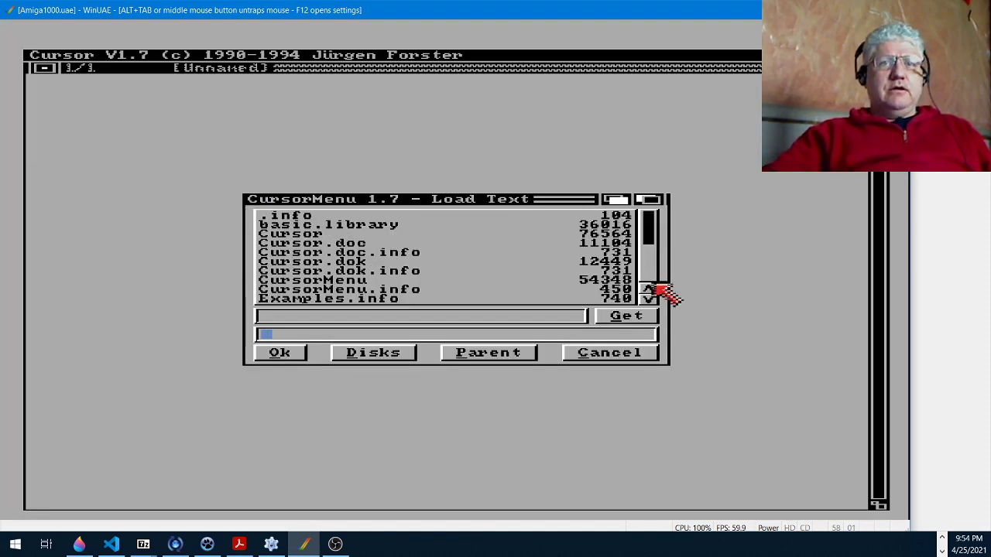
{"action": "left_click", "coordinate": [651, 234]}
{"action": "left_click_drag", "start_coordinate": [656, 242], "coordinate": [655, 302]}
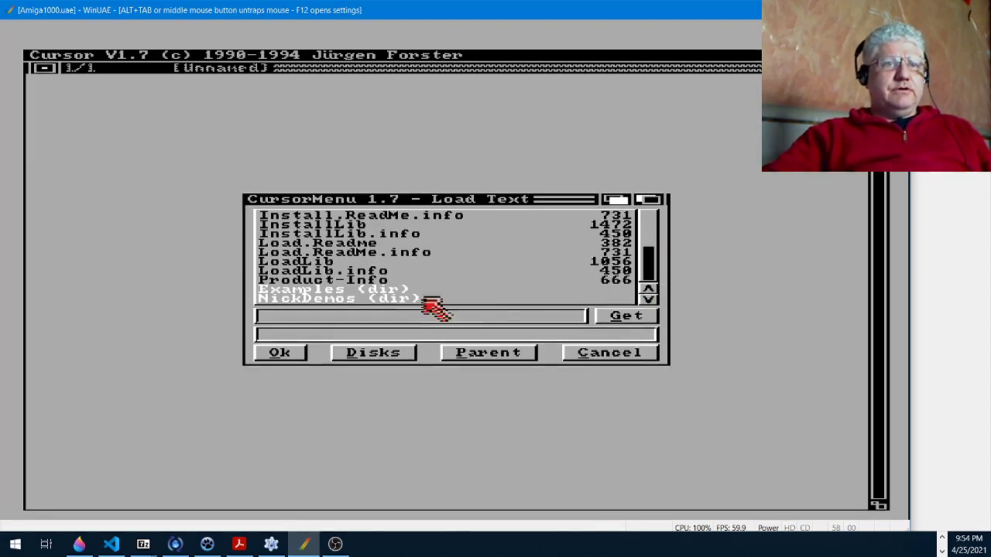
{"action": "left_click", "coordinate": [332, 298]}
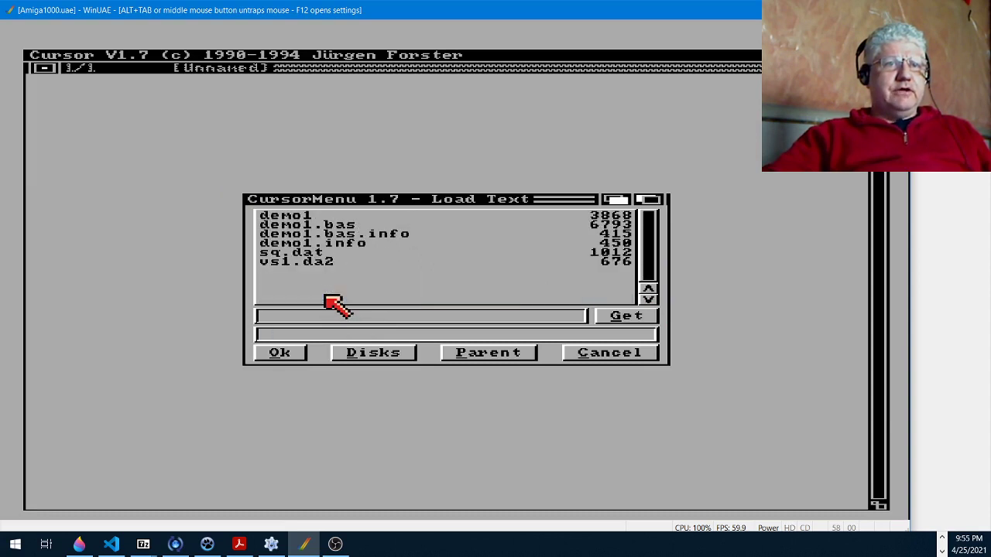
{"action": "left_click", "coordinate": [302, 225]}
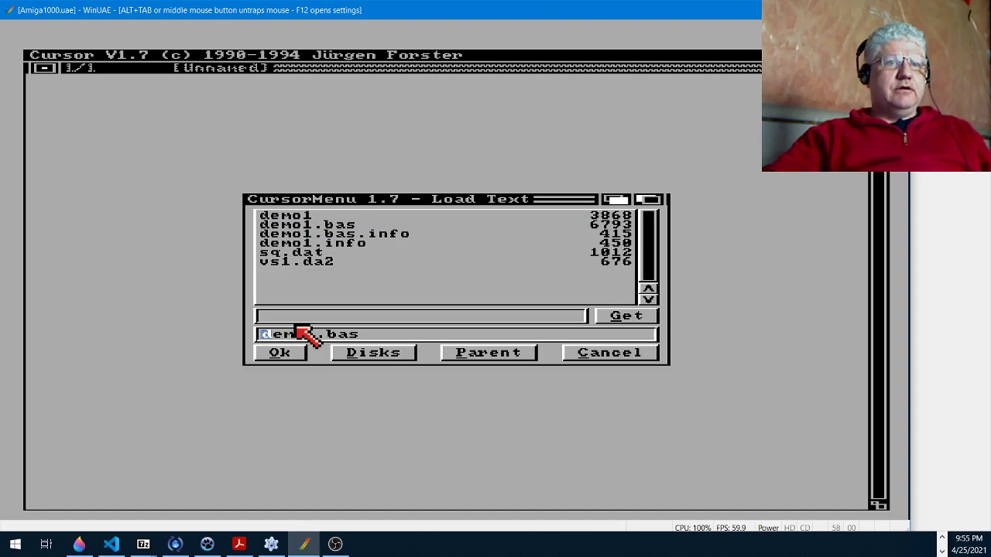
{"action": "left_click", "coordinate": [294, 353]}
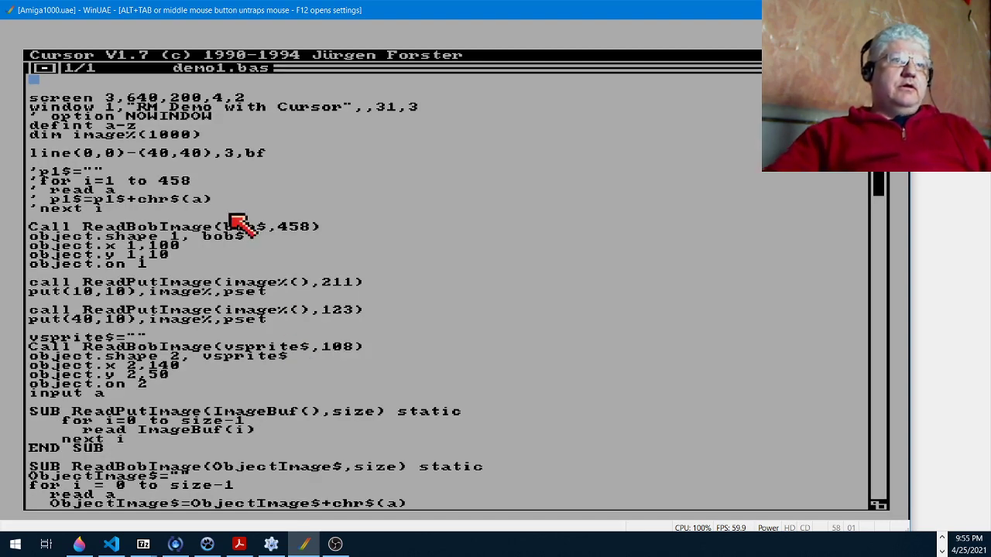
Uncomment the option NOWINDOW line in demo1.bas by deleting its leading apostrophe and space
{"action": "left_click", "coordinate": [120, 180]}
{"action": "key", "text": "Up"}
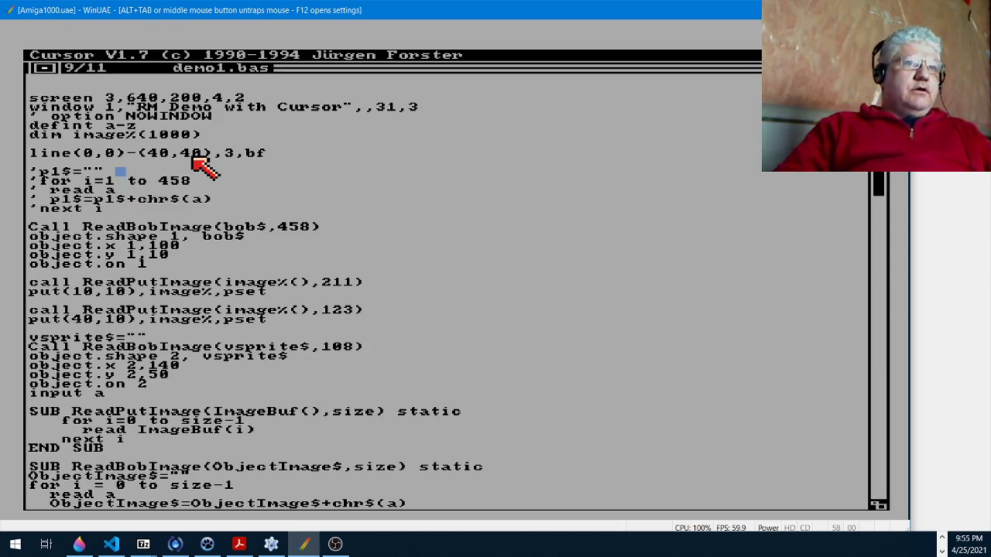
{"action": "key", "text": "Up"}
{"action": "key", "text": "Up"}
{"action": "key", "text": "Up"}
{"action": "key", "text": "Up"}
{"action": "key", "text": "Up"}
{"action": "key", "text": "Up"}
{"action": "key", "text": "Up"}
{"action": "key", "text": "Left"}
{"action": "key", "text": "Left"}
{"action": "key", "text": "Left"}
{"action": "key", "text": "Left"}
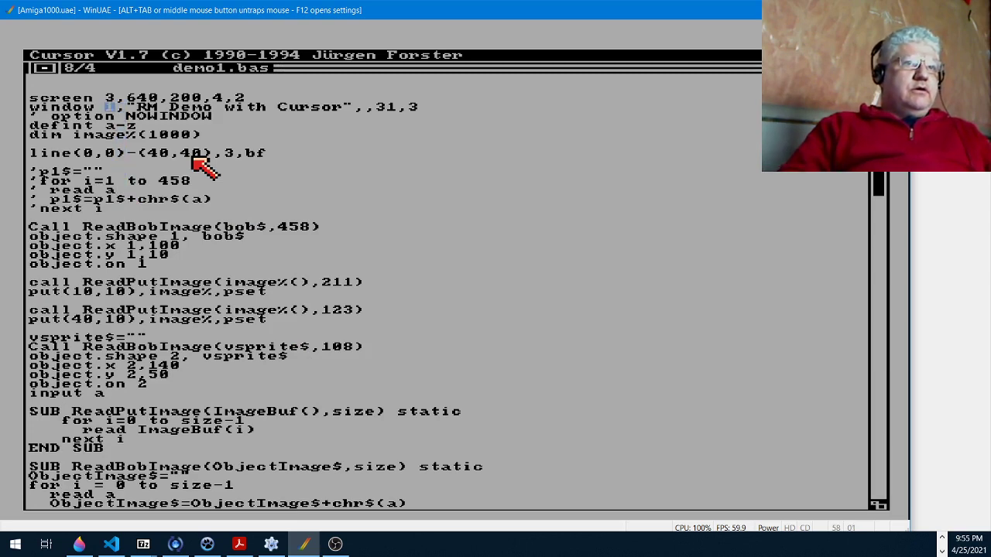
{"action": "key", "text": "Down"}
{"action": "key", "text": "Left"}
{"action": "key", "text": "Left"}
{"action": "key", "text": "Left"}
{"action": "key", "text": "Left"}
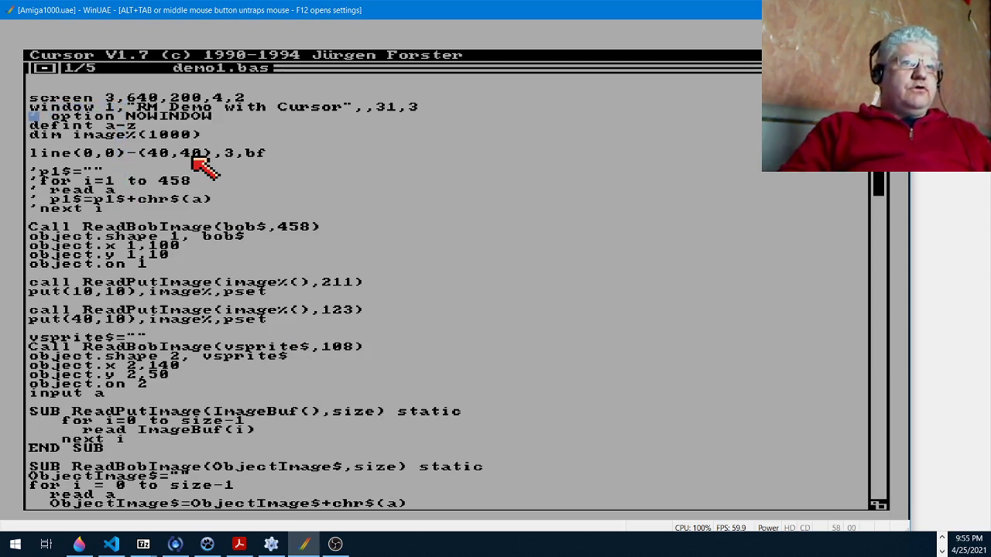
{"action": "key", "text": "Delete"}
{"action": "key", "text": "Delete"}
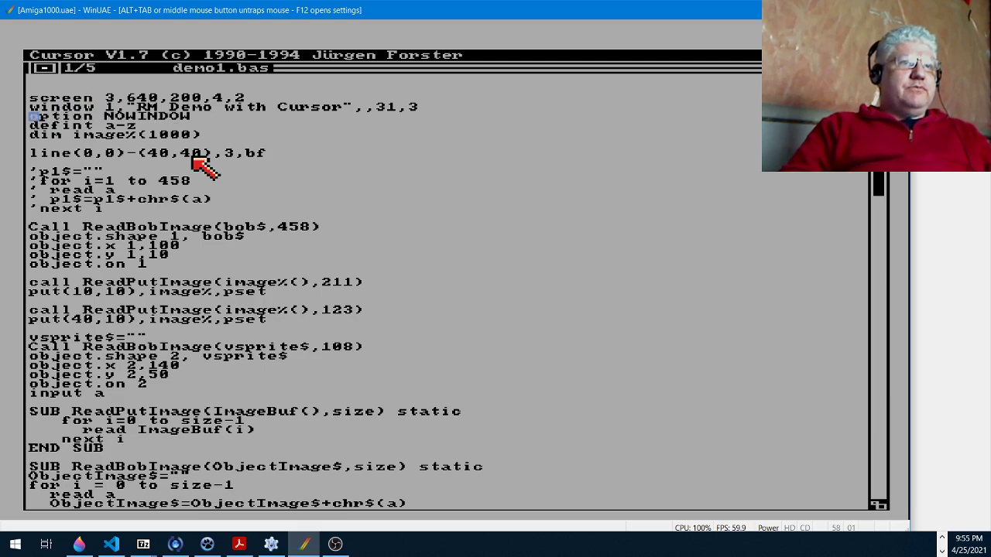
Insert a blank line between the option NOWINDOW and defint a-z lines
{"action": "key", "text": "Return"}
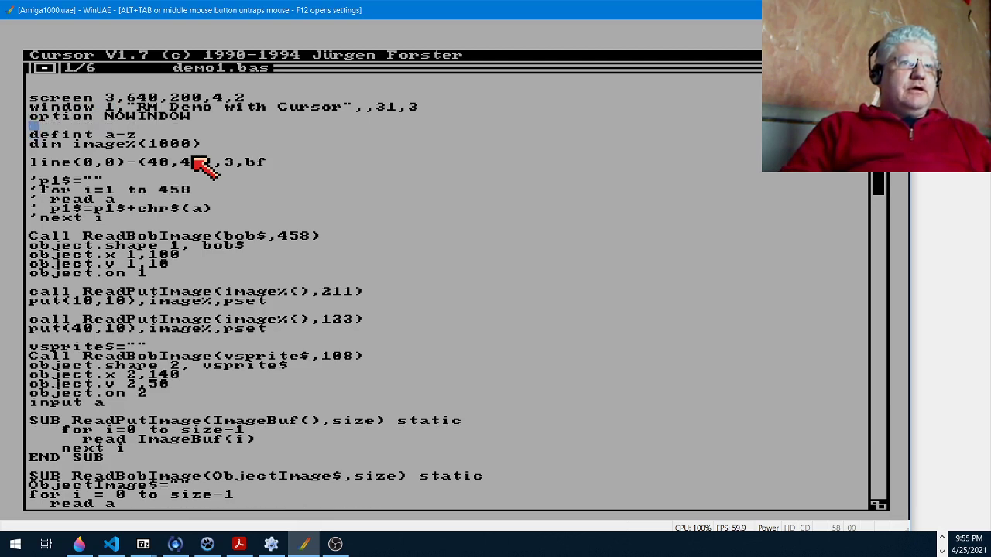
{"action": "key", "text": "Up"}
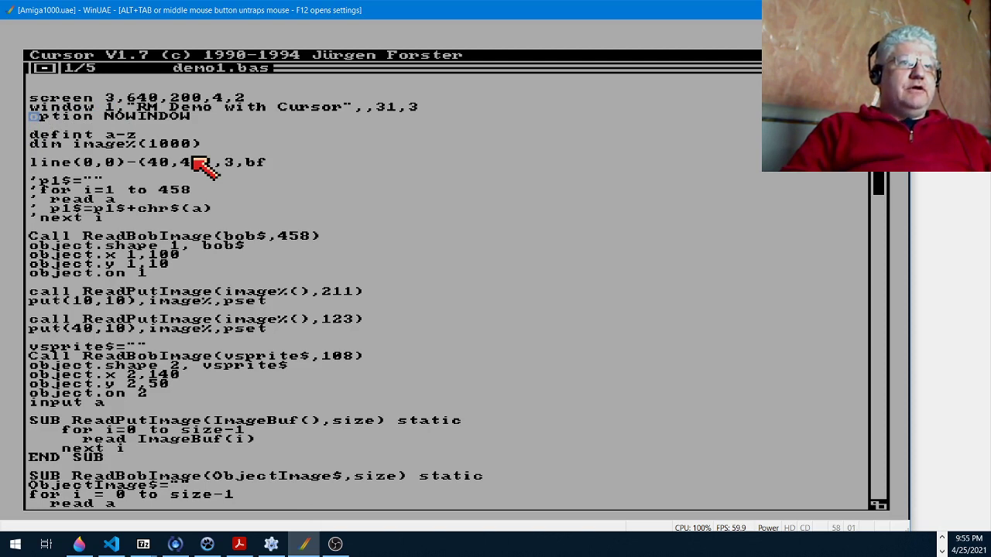
{"action": "key", "text": "Down"}
{"action": "key", "text": "Up"}
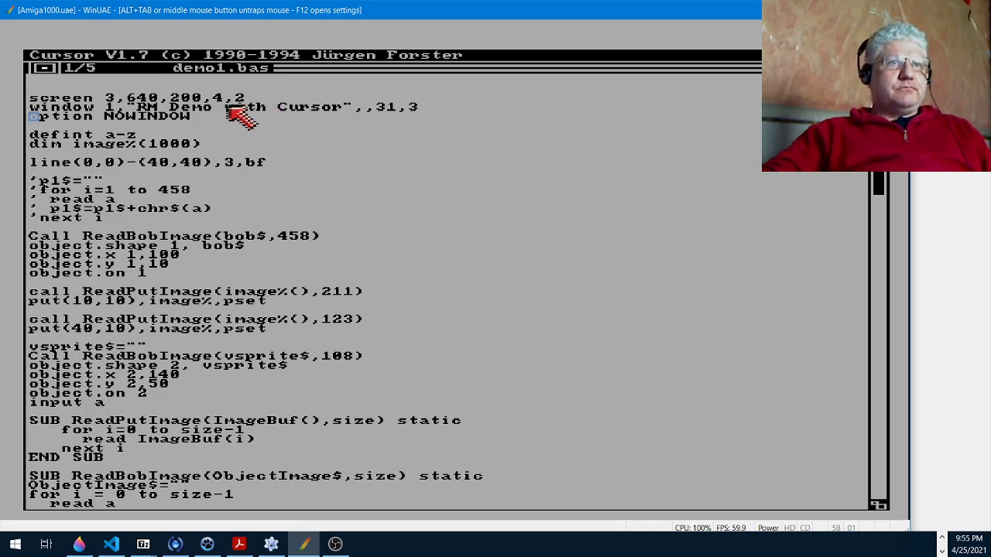
Compile and run demo1.bas, inspect the images it draws, and end the program to return to the code
{"action": "right_click", "coordinate": [372, 109]}
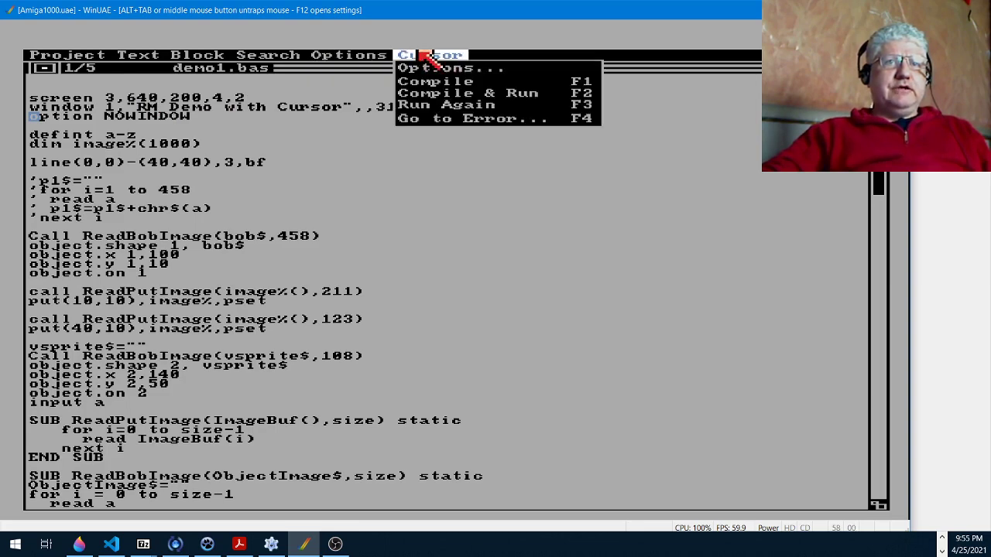
{"action": "left_click", "coordinate": [431, 91]}
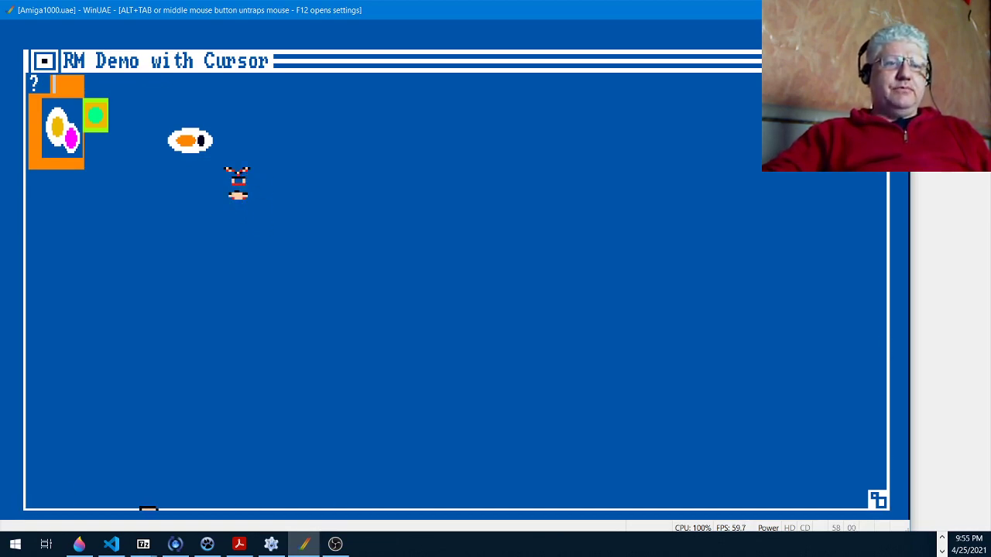
{"action": "middle_click", "coordinate": [153, 469]}
{"action": "left_click", "coordinate": [207, 544]}
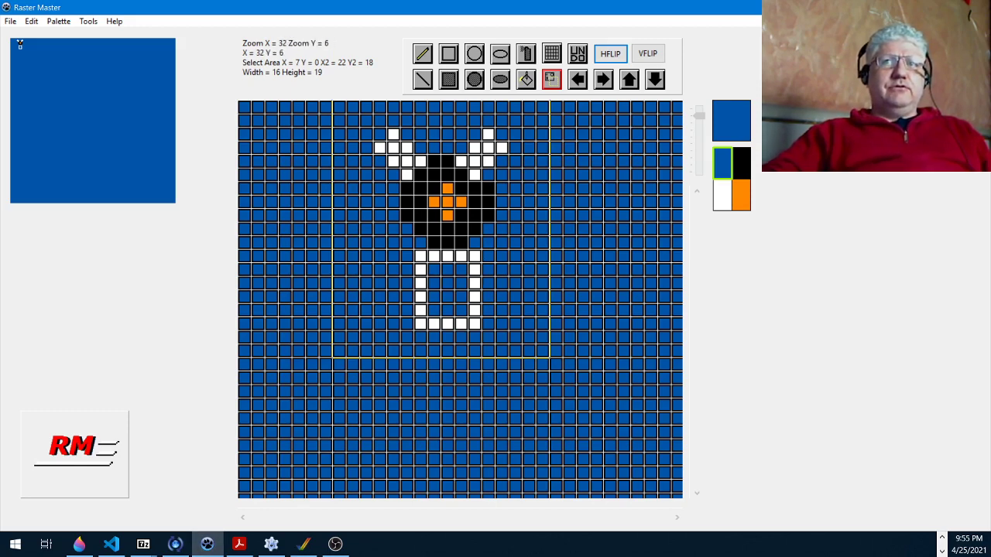
{"action": "key", "text": "alt+Tab"}
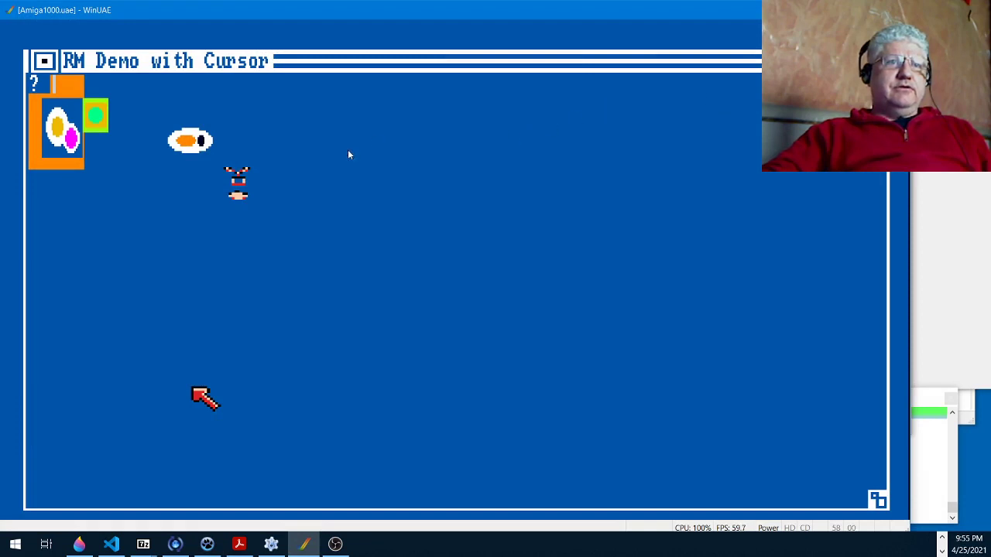
{"action": "left_click", "coordinate": [309, 208]}
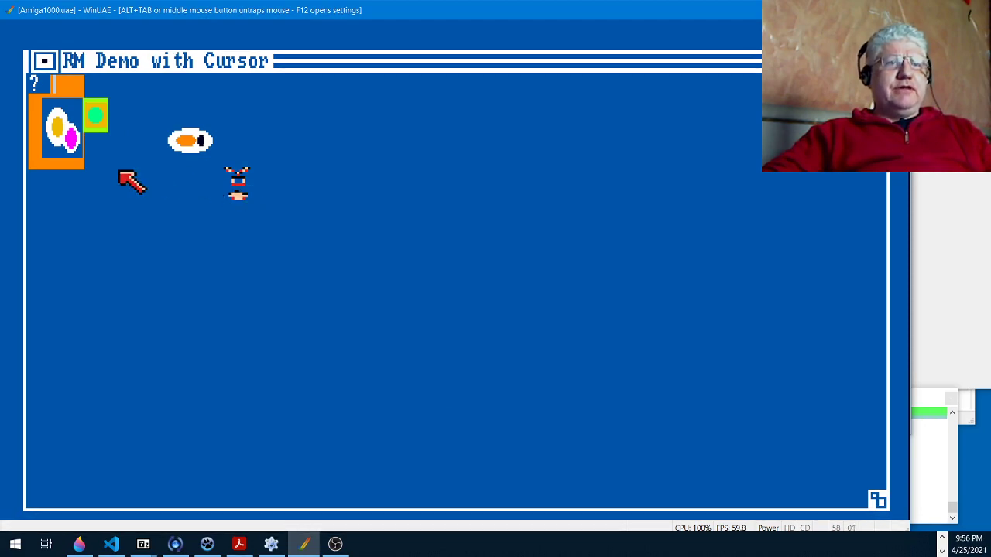
{"action": "key", "text": "Return"}
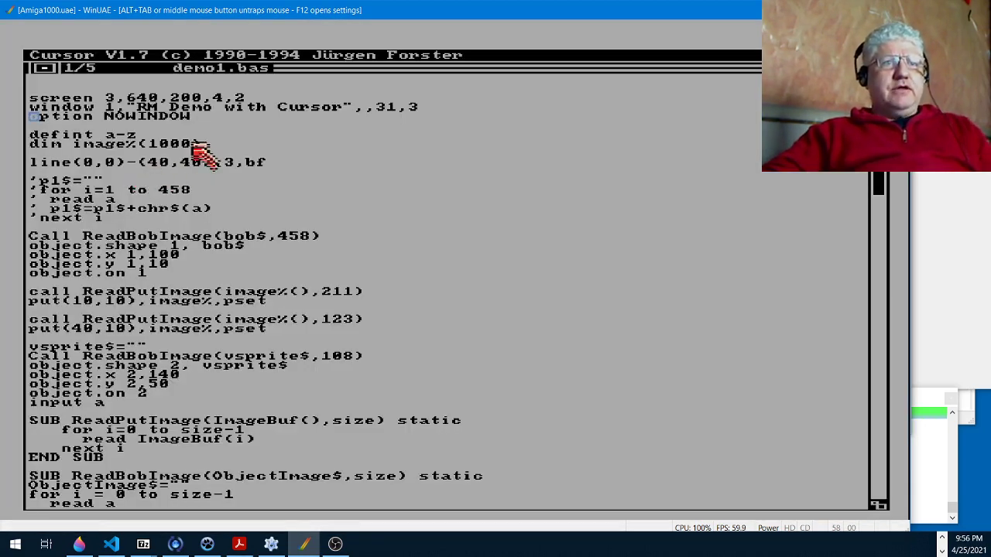
Set the width in the screen statement to 320
{"action": "left_click", "coordinate": [141, 99]}
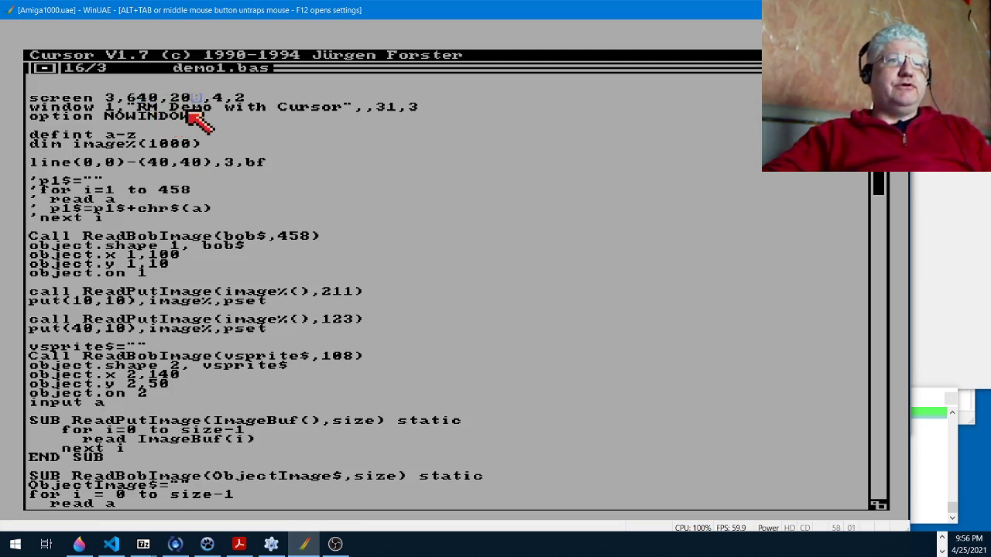
{"action": "type", "text": "0"}
{"action": "key", "text": "Right"}
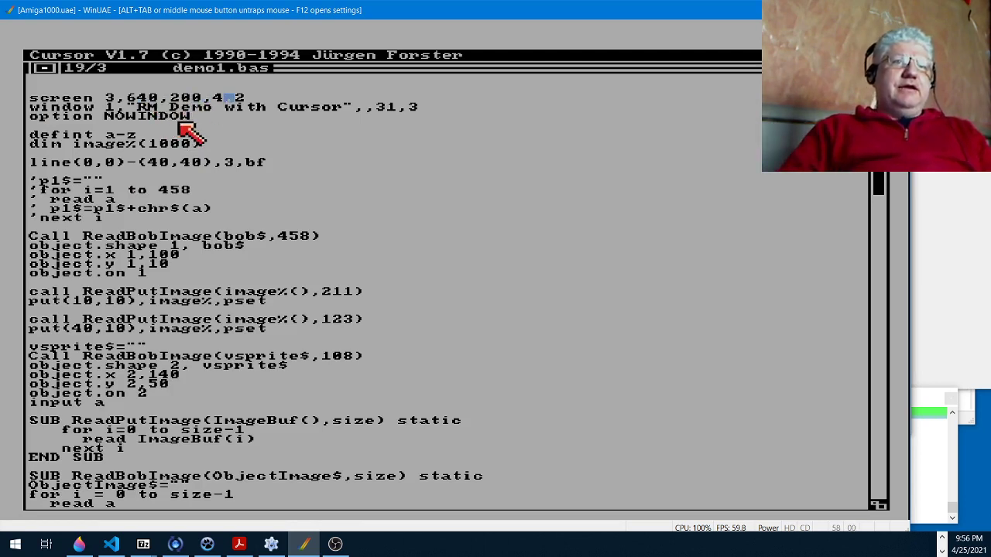
{"action": "key", "text": "Left"}
{"action": "key", "text": "Left"}
{"action": "key", "text": "Left"}
{"action": "key", "text": "Left"}
{"action": "key", "text": "Left"}
{"action": "key", "text": "Left"}
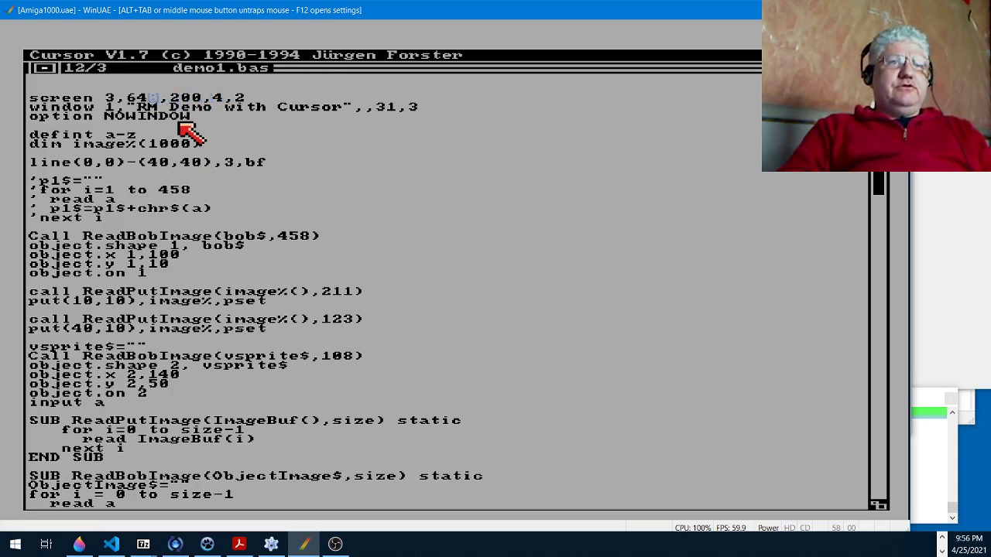
{"action": "key", "text": "BackSpace"}
{"action": "key", "text": "BackSpace"}
{"action": "type", "text": "32"}
Set the depth value after 200 in the screen statement to 5
{"action": "key", "text": "Right"}
{"action": "key", "text": "Right"}
{"action": "key", "text": "Right"}
{"action": "key", "text": "Right"}
{"action": "key", "text": "Right"}
{"action": "key", "text": "Right"}
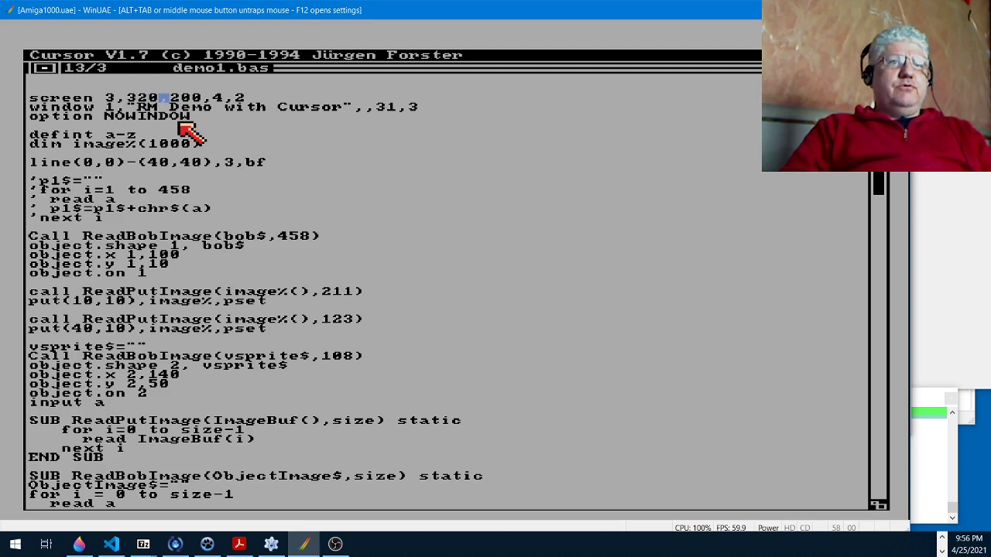
{"action": "type", "text": "5"}
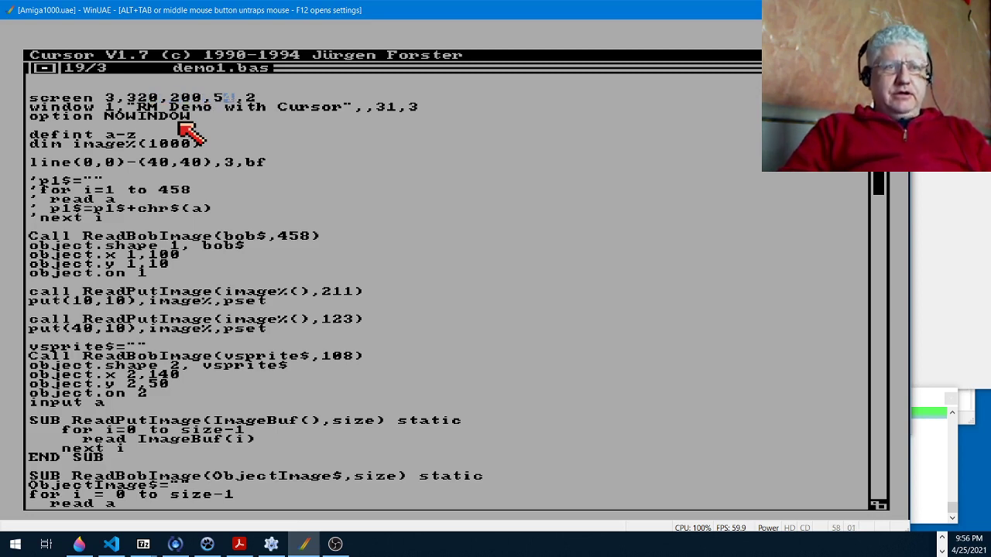
{"action": "key", "text": "Delete"}
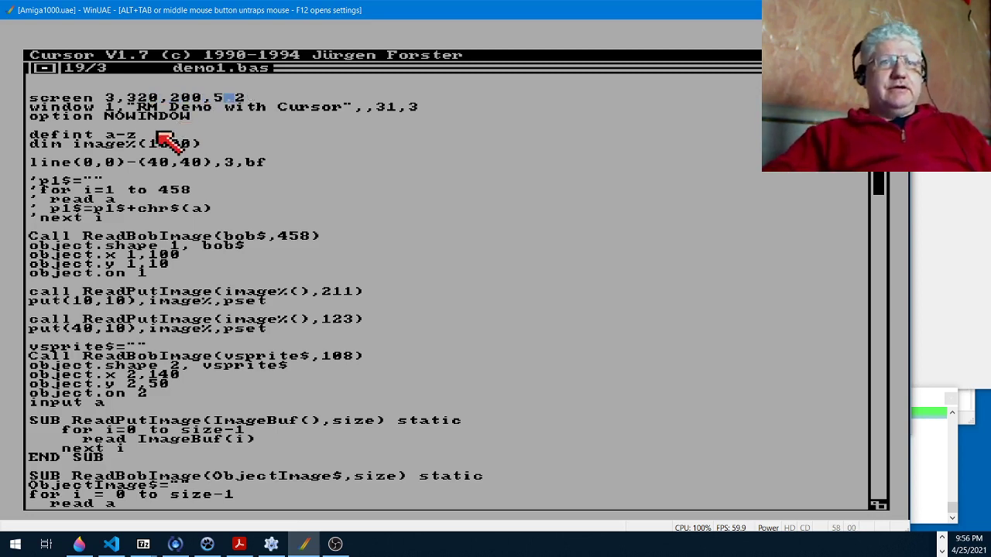
Compile and run demo1.bas with the screen depth of 5, and end the program to return to the code
{"action": "right_click", "coordinate": [296, 106]}
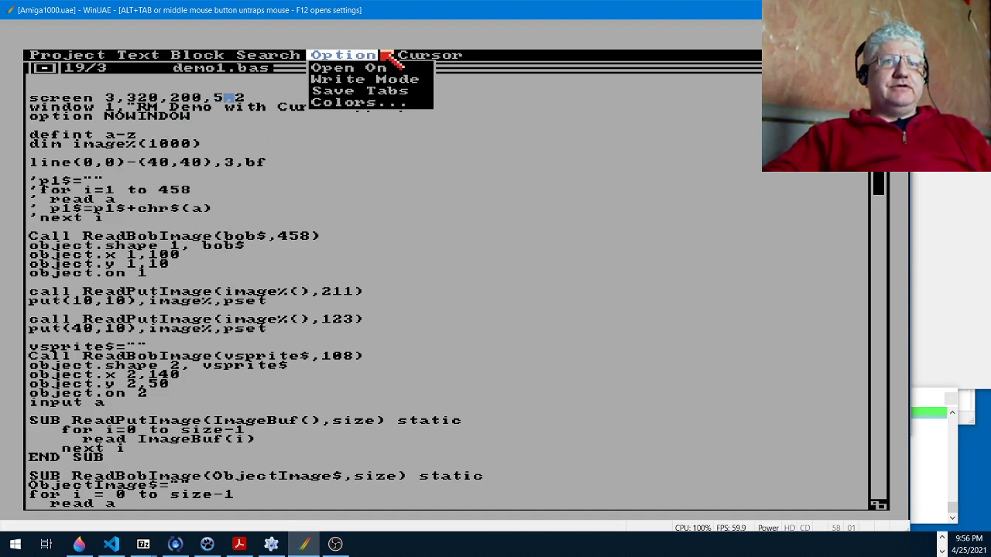
{"action": "right_click", "coordinate": [434, 93]}
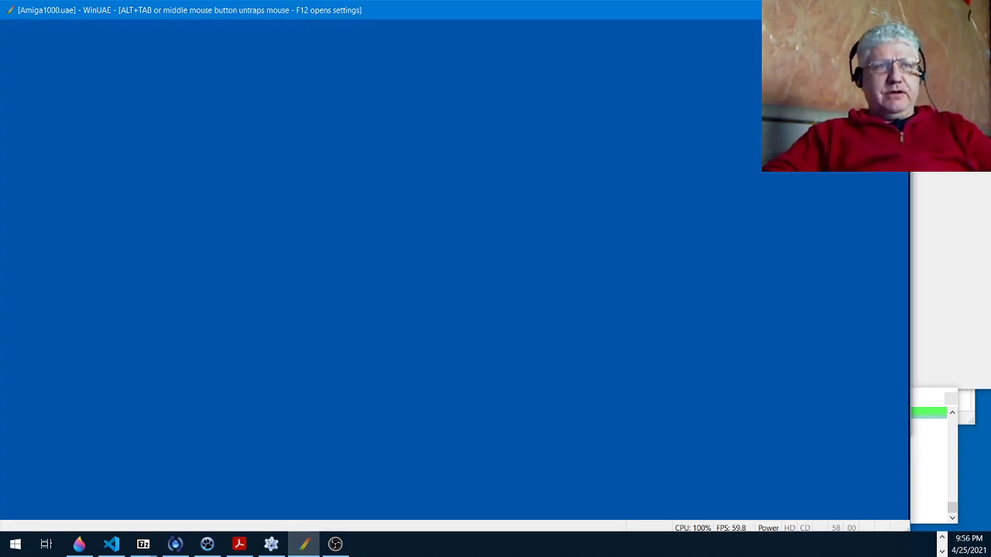
{"action": "key", "text": "Return"}
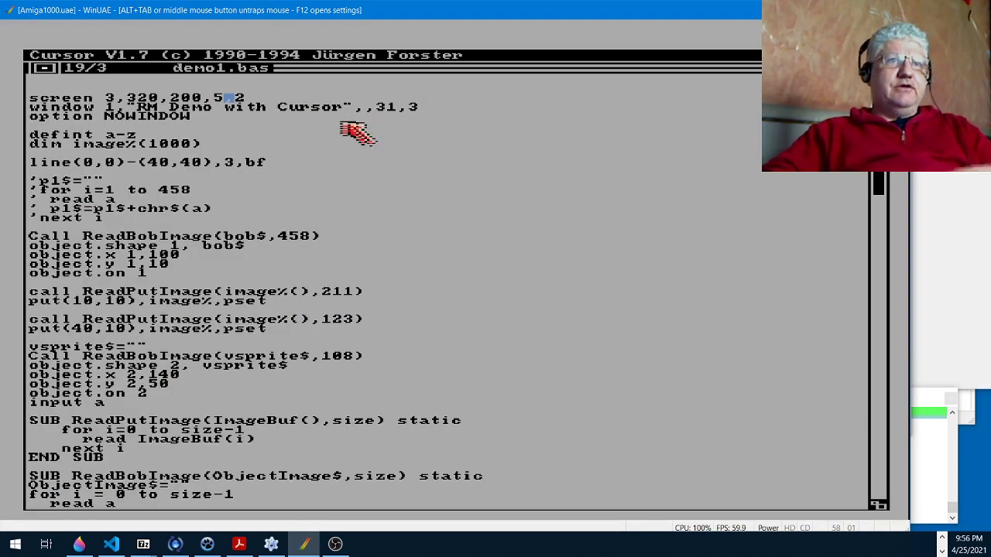
Set the depth in the screen statement to 4, and compile and run demo1.bas, ending the program after viewing its images
{"action": "key", "text": "BackSpace"}
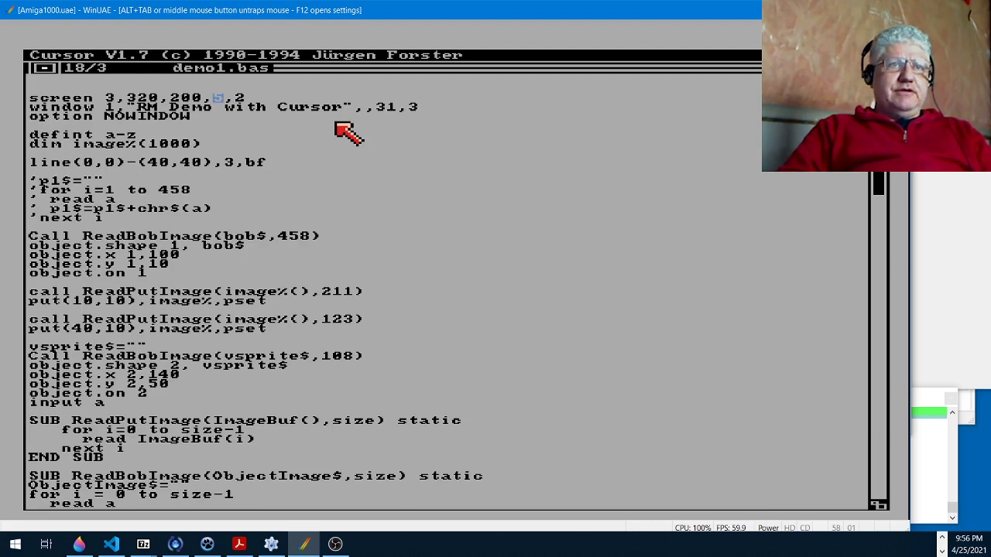
{"action": "type", "text": "4"}
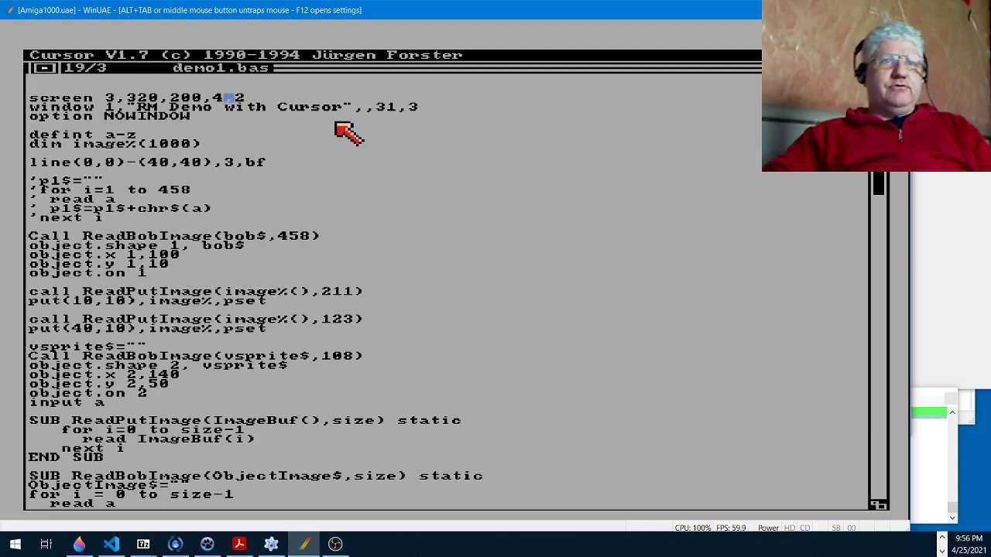
{"action": "right_click", "coordinate": [380, 58]}
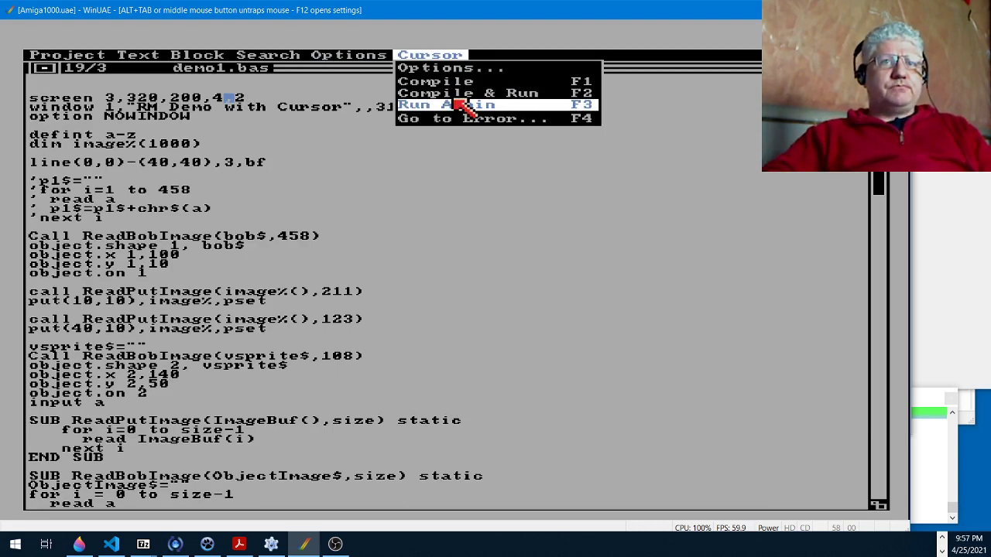
{"action": "right_click", "coordinate": [461, 105]}
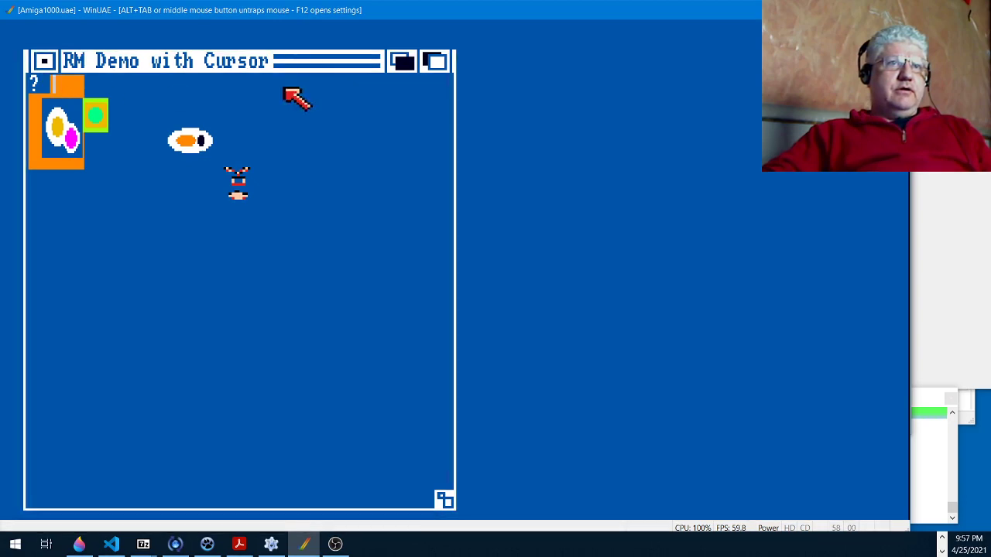
{"action": "key", "text": "Return"}
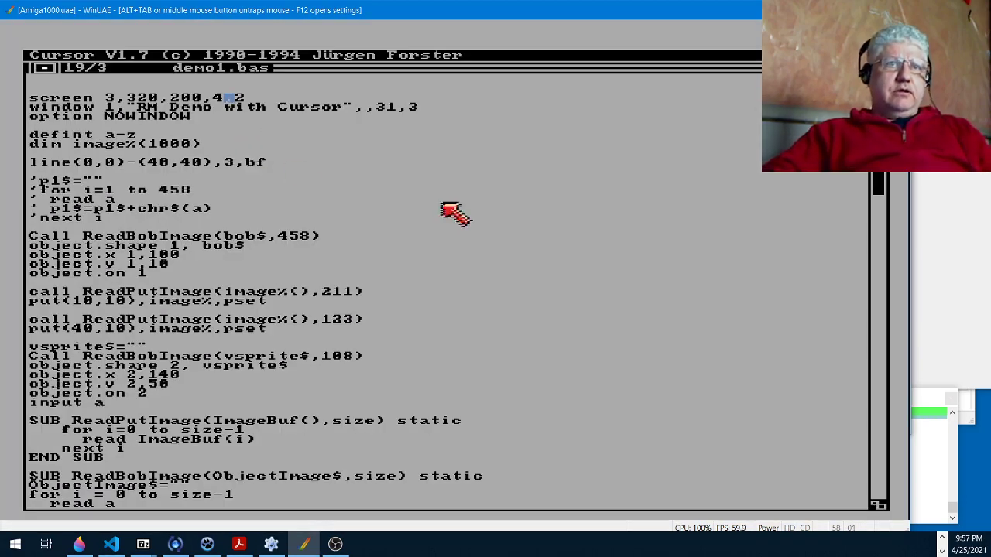
{"action": "key", "text": "Right"}
{"action": "key", "text": "Right"}
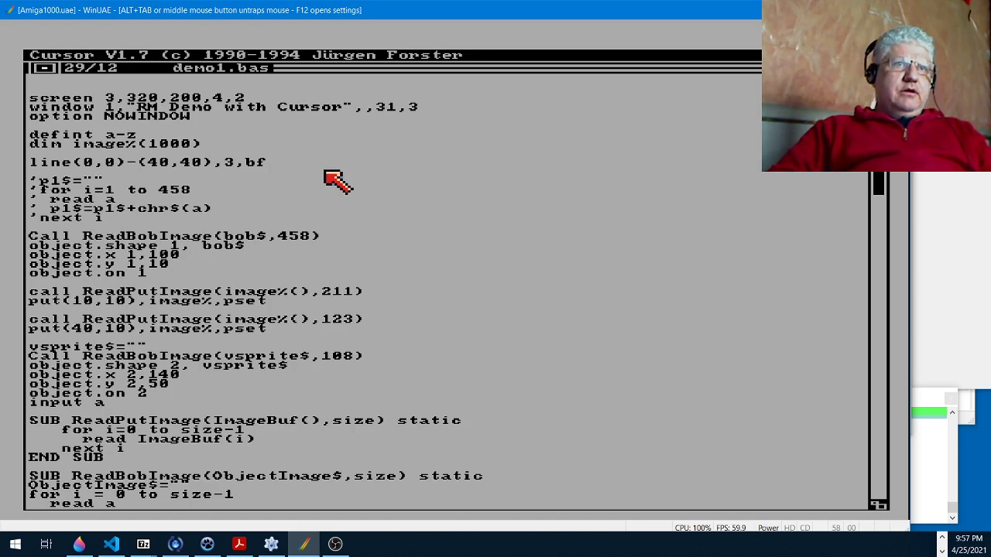
{"action": "key", "text": "Left"}
{"action": "key", "text": "Left"}
{"action": "key", "text": "Left"}
{"action": "key", "text": "Left"}
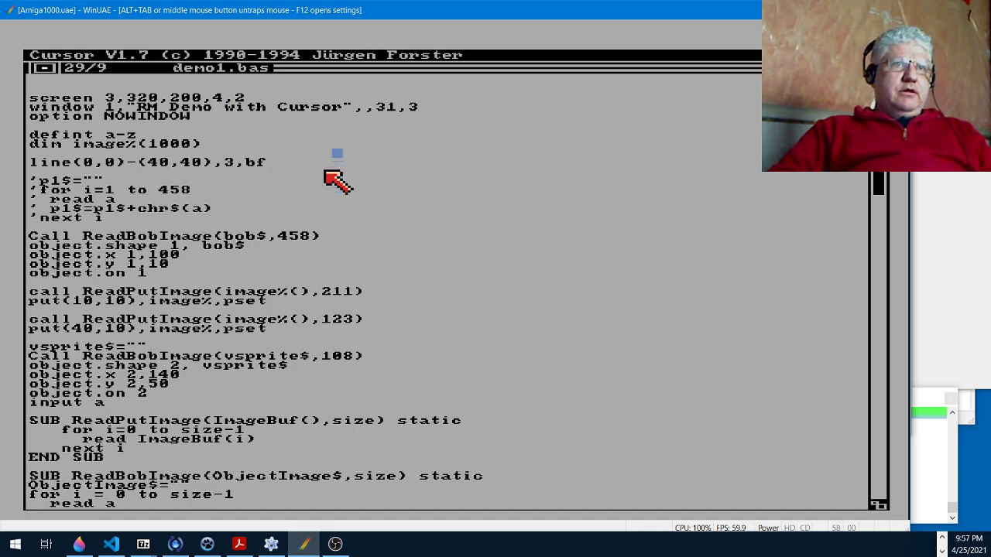
{"action": "key", "text": "Up"}
{"action": "key", "text": "Left"}
{"action": "key", "text": "Left"}
{"action": "key", "text": "Left"}
{"action": "key", "text": "Left"}
{"action": "key", "text": "Left"}
{"action": "key", "text": "Left"}
{"action": "key", "text": "Left"}
{"action": "key", "text": "Left"}
{"action": "key", "text": "Left"}
{"action": "key", "text": "Left"}
{"action": "key", "text": "Left"}
{"action": "key", "text": "Left"}
{"action": "key", "text": "Left"}
{"action": "key", "text": "Left"}
{"action": "key", "text": "Left"}
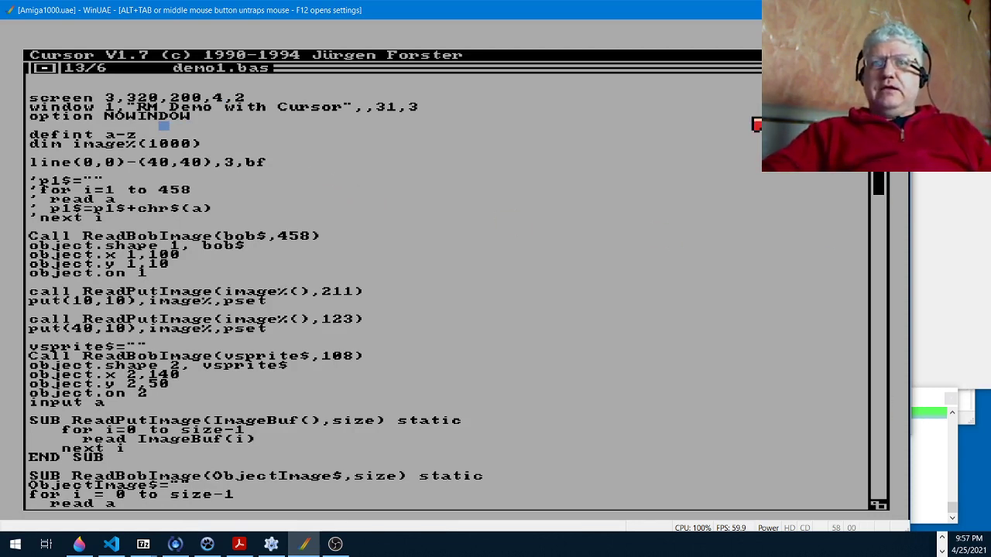
{"action": "middle_click", "coordinate": [752, 120]}
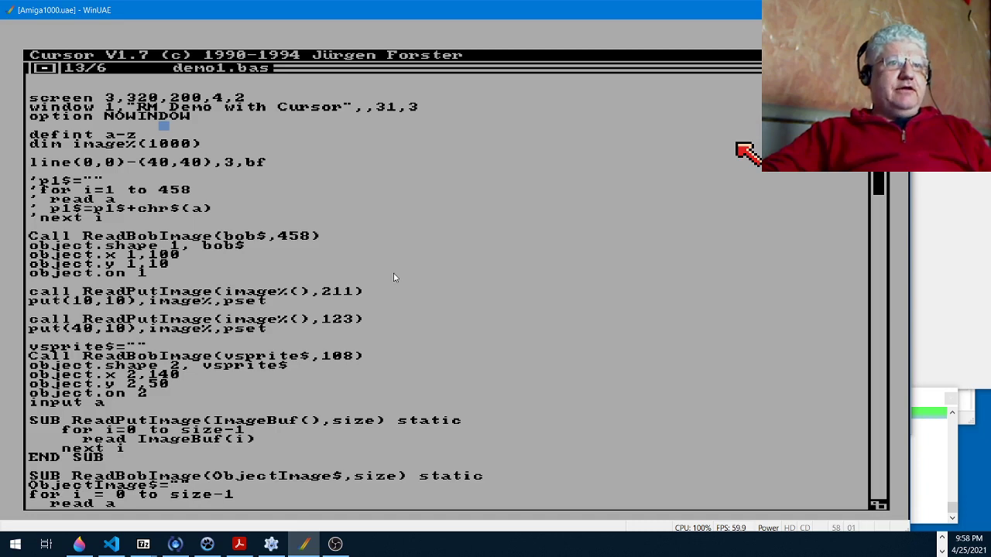
{"action": "left_click", "coordinate": [362, 267]}
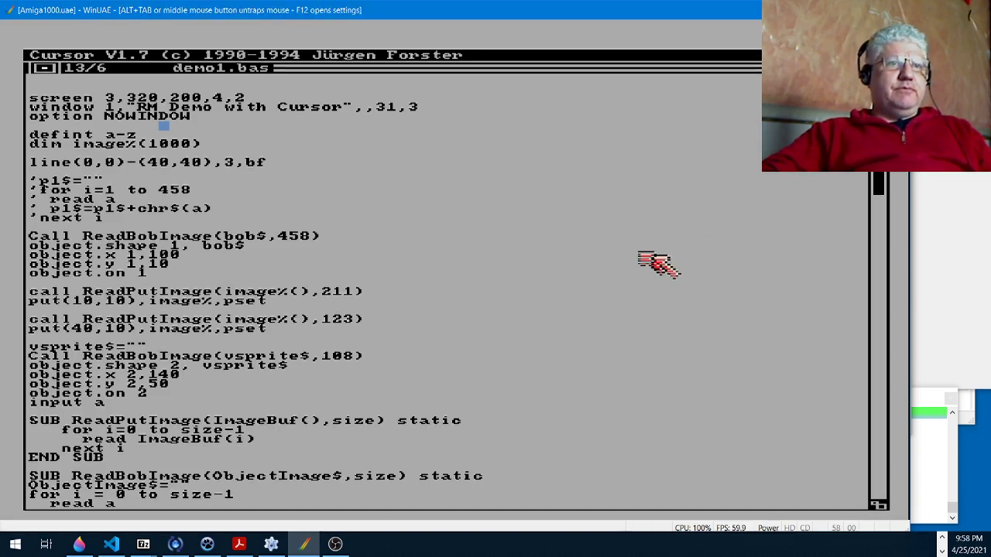
Delete the Call keyword in front of ReadBobImage(bob$,458)
{"action": "left_click", "coordinate": [202, 343]}
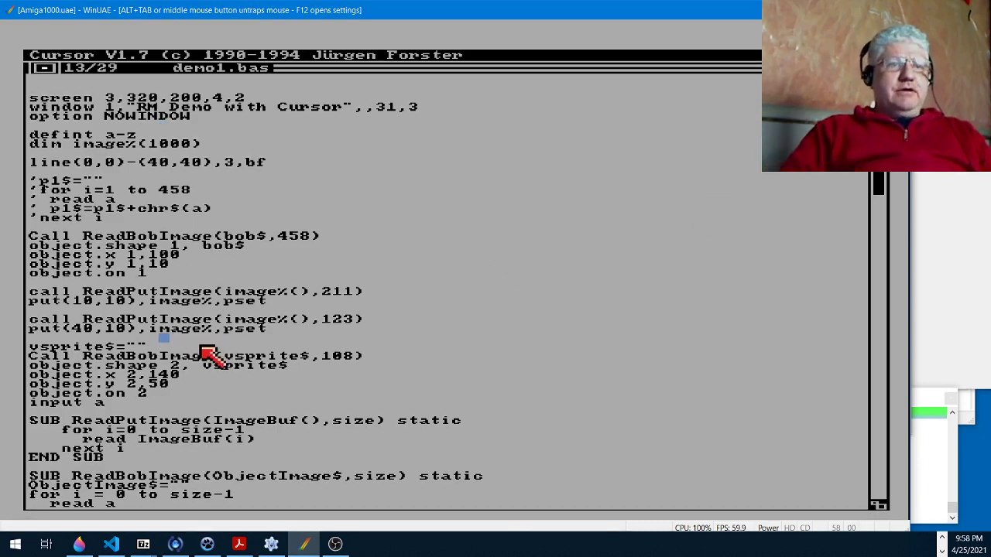
{"action": "key", "text": "Up"}
{"action": "key", "text": "Up"}
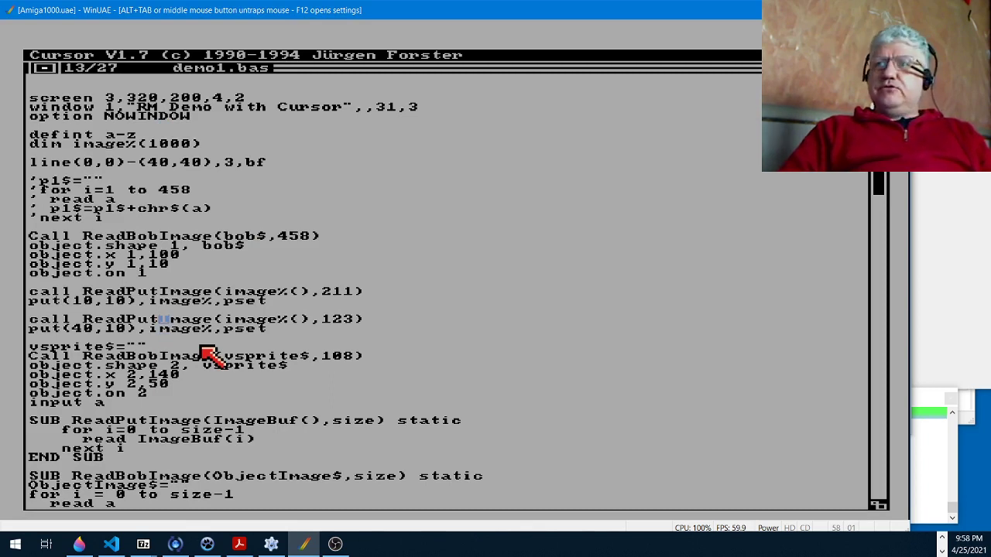
{"action": "key", "text": "Up"}
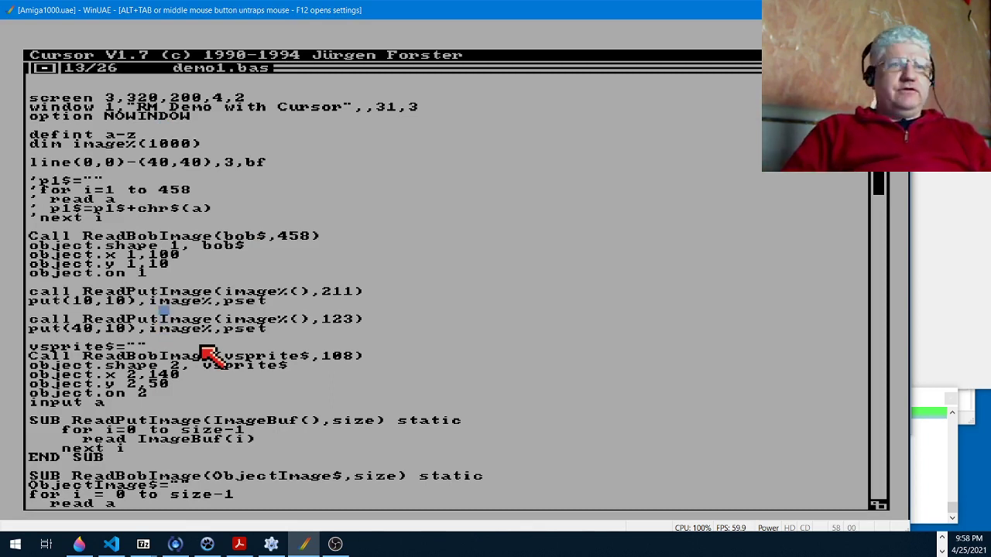
{"action": "key", "text": "Up"}
{"action": "key", "text": "Up"}
{"action": "key", "text": "Up"}
{"action": "key", "text": "Up"}
{"action": "key", "text": "Up"}
{"action": "key", "text": "Up"}
{"action": "key", "text": "Left"}
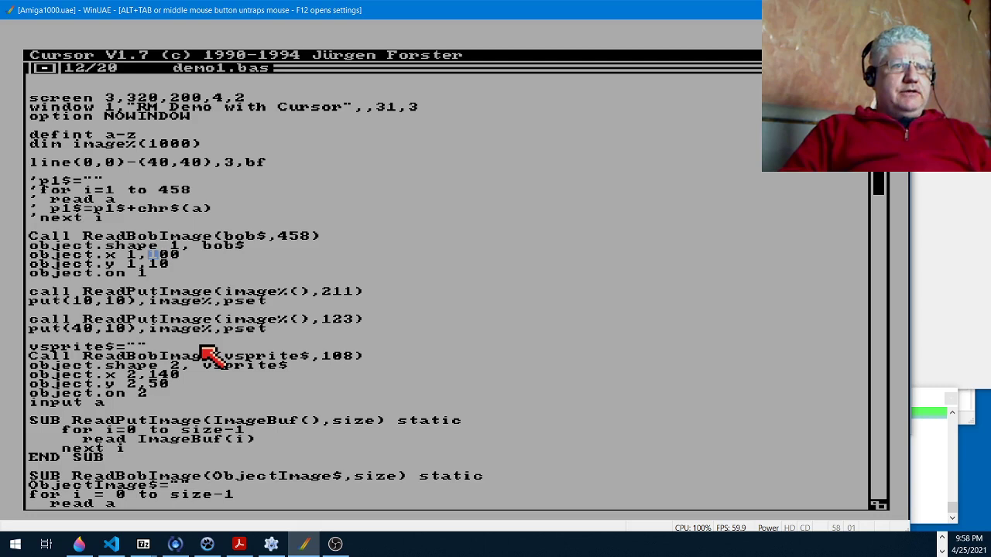
{"action": "key", "text": "Up"}
{"action": "key", "text": "Up"}
{"action": "key", "text": "Left"}
{"action": "key", "text": "Left"}
{"action": "key", "text": "Left"}
{"action": "key", "text": "Left"}
{"action": "key", "text": "Left"}
{"action": "key", "text": "Left"}
{"action": "key", "text": "Left"}
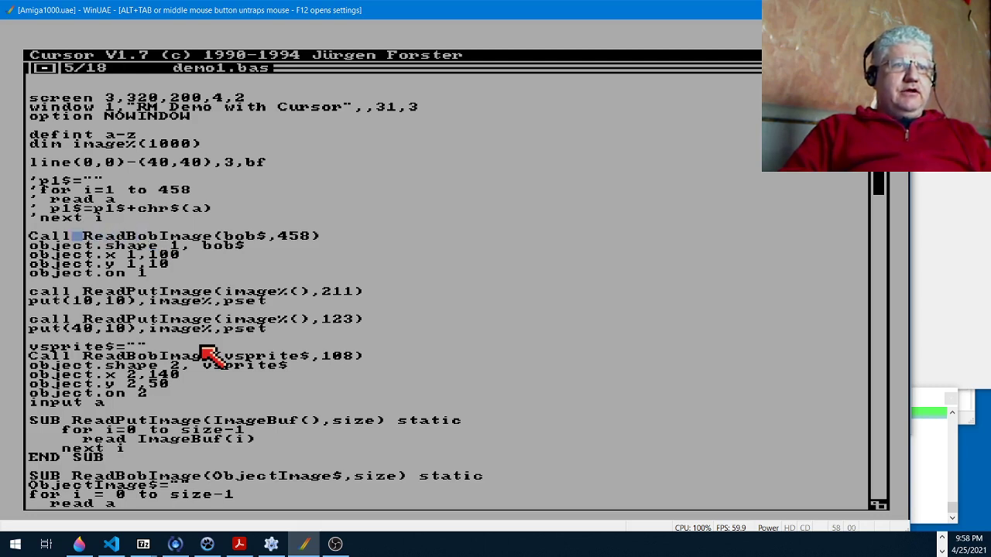
{"action": "key", "text": "BackSpace"}
{"action": "key", "text": "BackSpace"}
{"action": "key", "text": "BackSpace"}
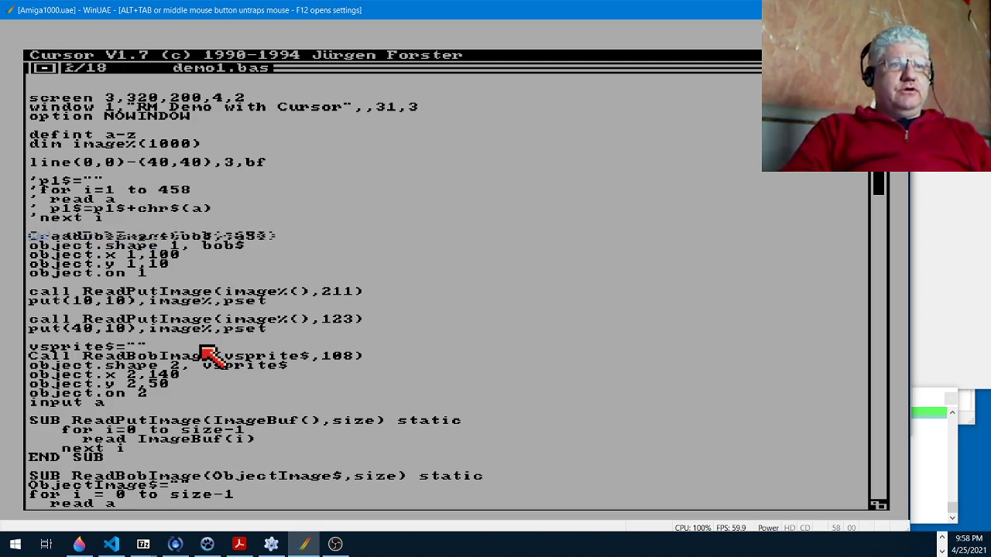
{"action": "left_click", "coordinate": [237, 271]}
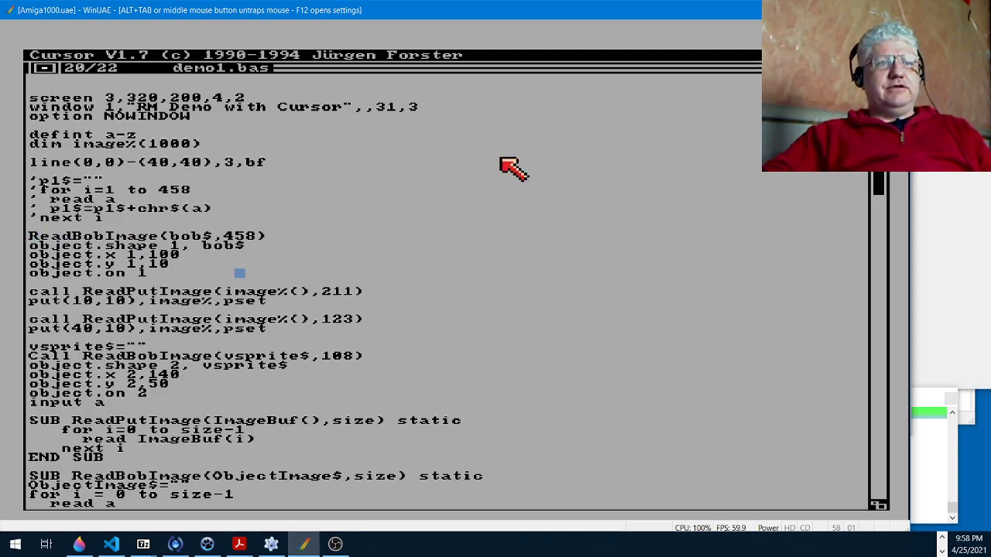
Compile and run demo1.bas without the first Call keyword, and end the program to return to the code
{"action": "right_click", "coordinate": [501, 161]}
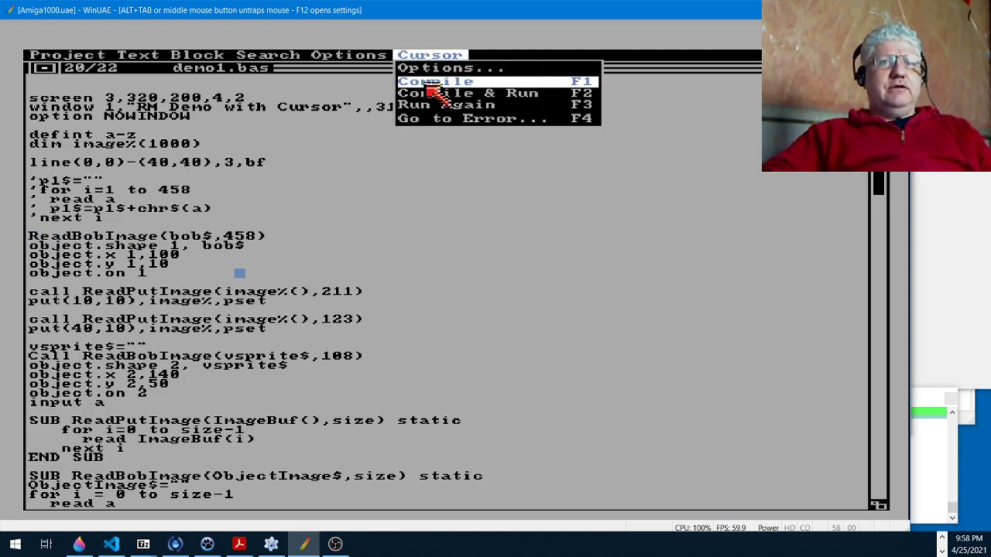
{"action": "right_click", "coordinate": [426, 85]}
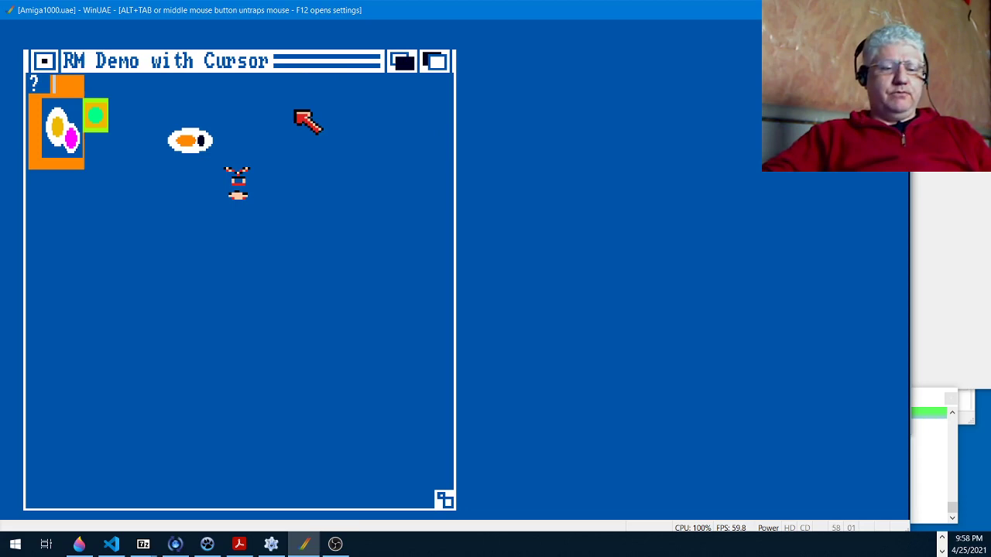
{"action": "key", "text": "Return"}
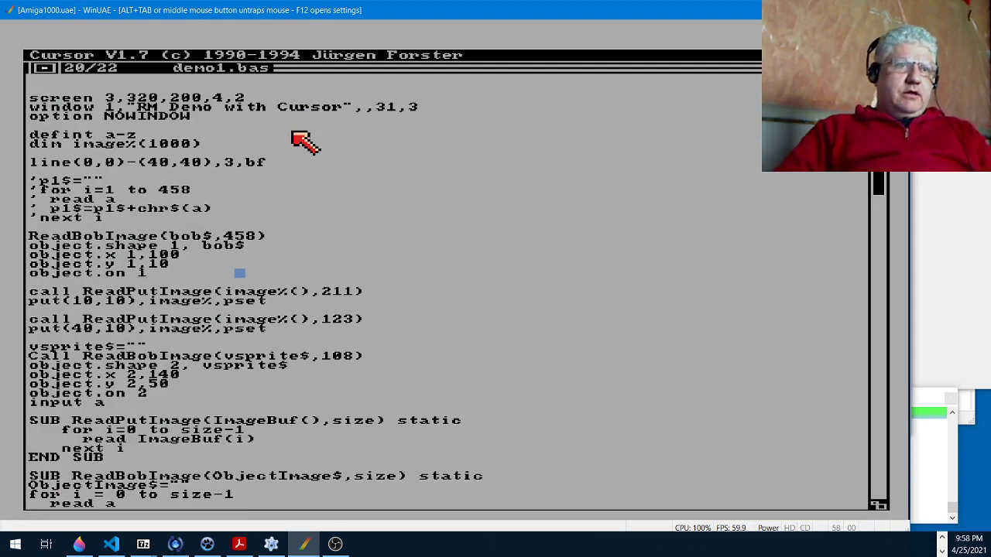
Reinsert the call keyword and a space in front of ReadBobImage(bob$,458)
{"action": "key", "text": "Left"}
{"action": "key", "text": "Left"}
{"action": "key", "text": "Left"}
{"action": "key", "text": "Left"}
{"action": "key", "text": "Left"}
{"action": "key", "text": "Left"}
{"action": "key", "text": "Left"}
{"action": "key", "text": "Left"}
{"action": "key", "text": "Left"}
{"action": "key", "text": "Left"}
{"action": "key", "text": "Left"}
{"action": "key", "text": "Left"}
{"action": "key", "text": "Left"}
{"action": "key", "text": "Left"}
{"action": "key", "text": "Left"}
{"action": "key", "text": "Left"}
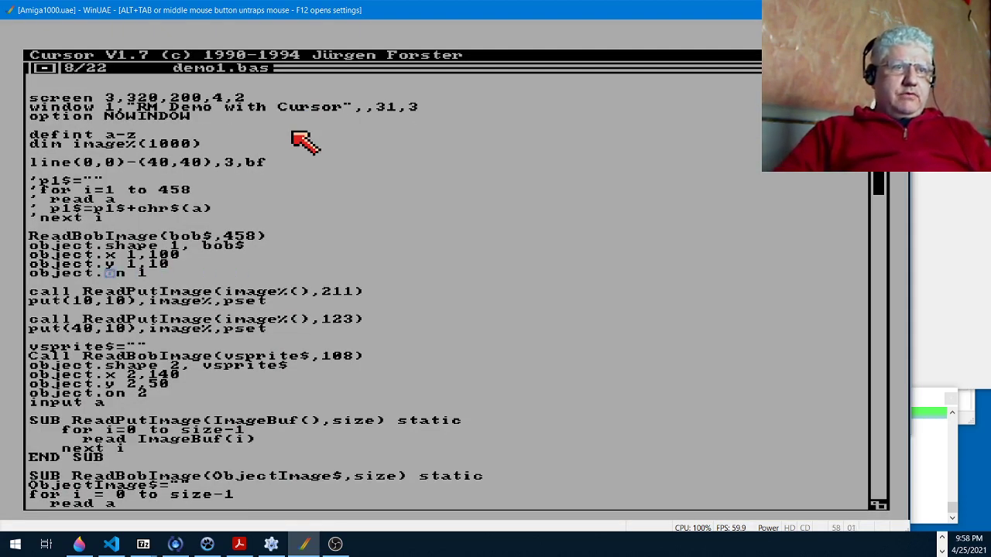
{"action": "key", "text": "Up"}
{"action": "key", "text": "Up"}
{"action": "key", "text": "Left"}
{"action": "key", "text": "Left"}
{"action": "key", "text": "Up"}
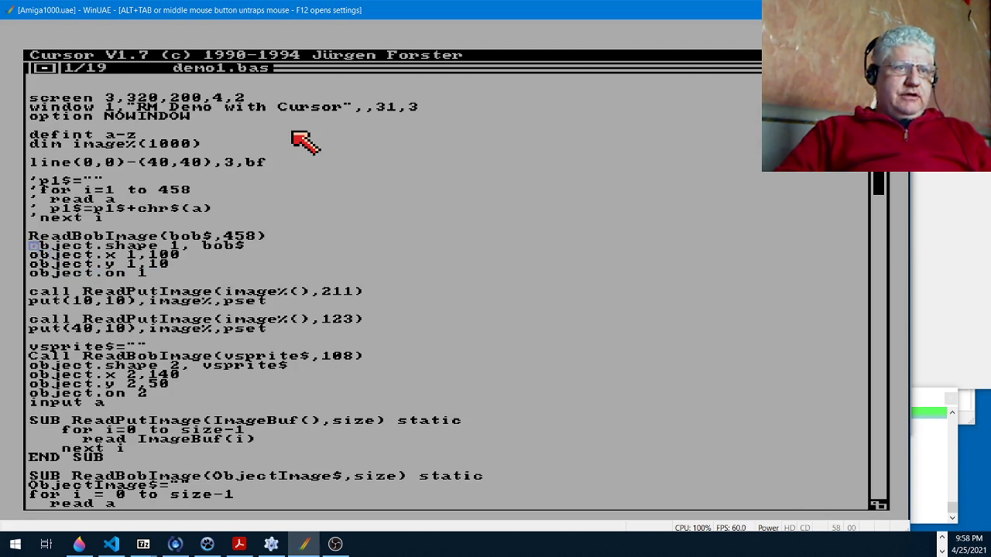
{"action": "key", "text": "Up"}
{"action": "type", "text": "call"}
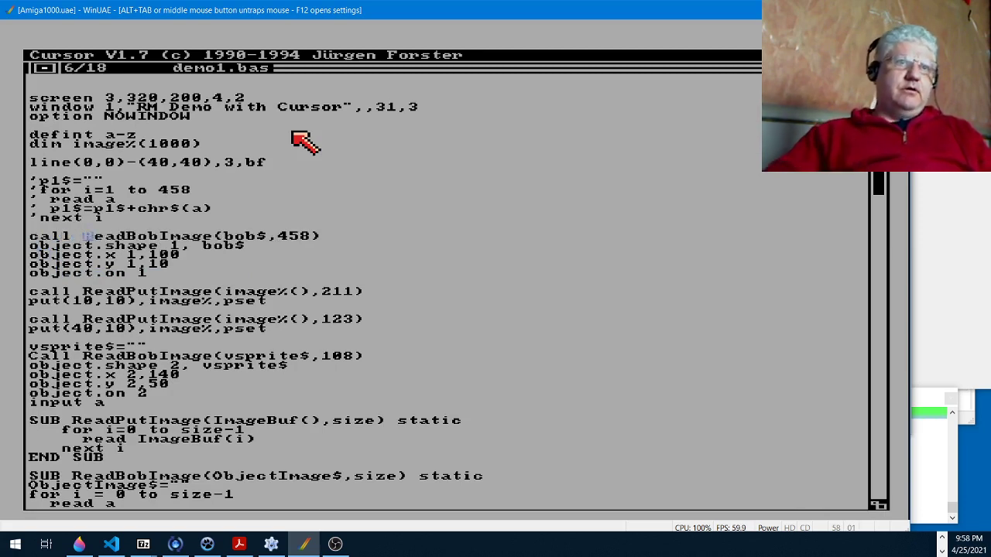
{"action": "left_click", "coordinate": [411, 218]}
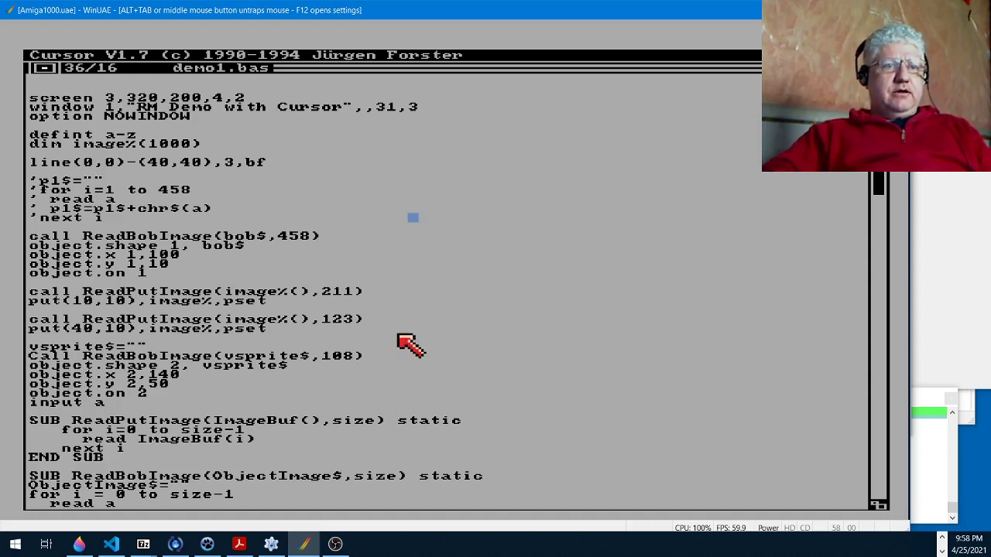
Close the demo1.bas editor without saving the modified text, and close the Cursor drawer window
{"action": "middle_click", "coordinate": [326, 330]}
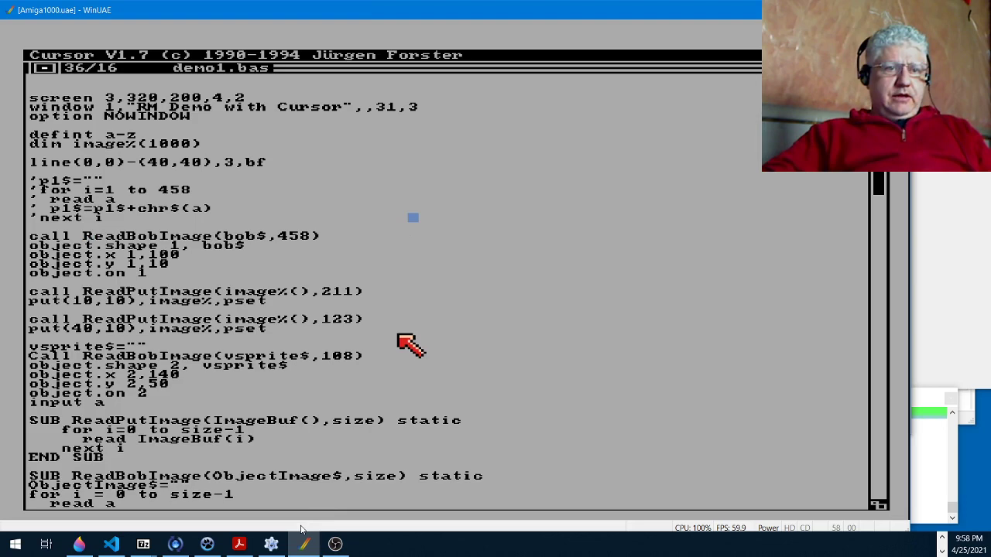
{"action": "left_click", "coordinate": [315, 382]}
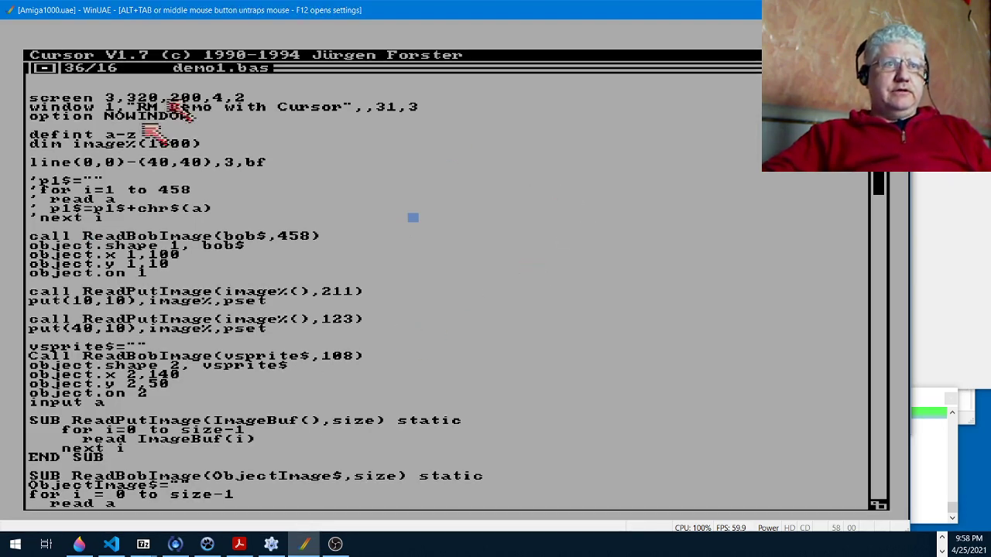
{"action": "left_click", "coordinate": [43, 68]}
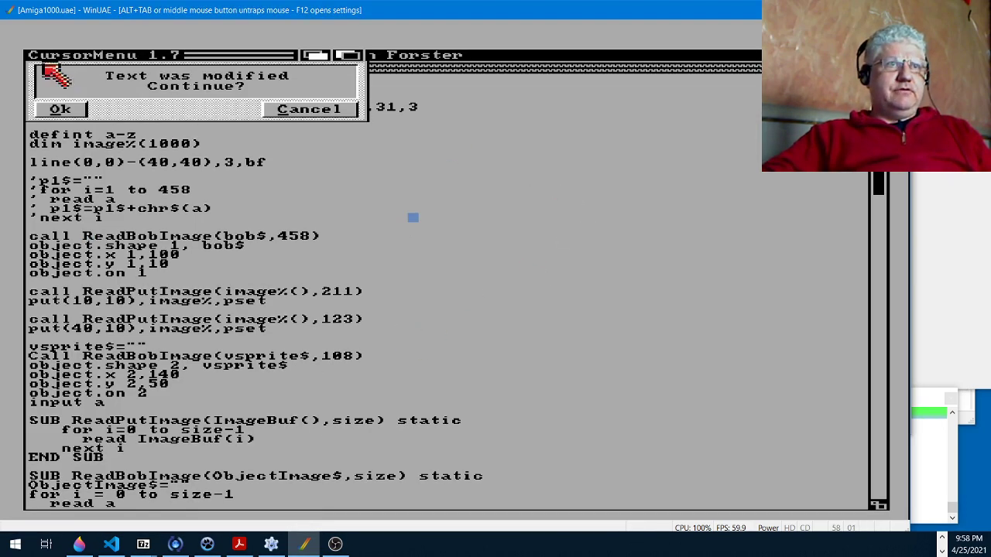
{"action": "left_click", "coordinate": [66, 108]}
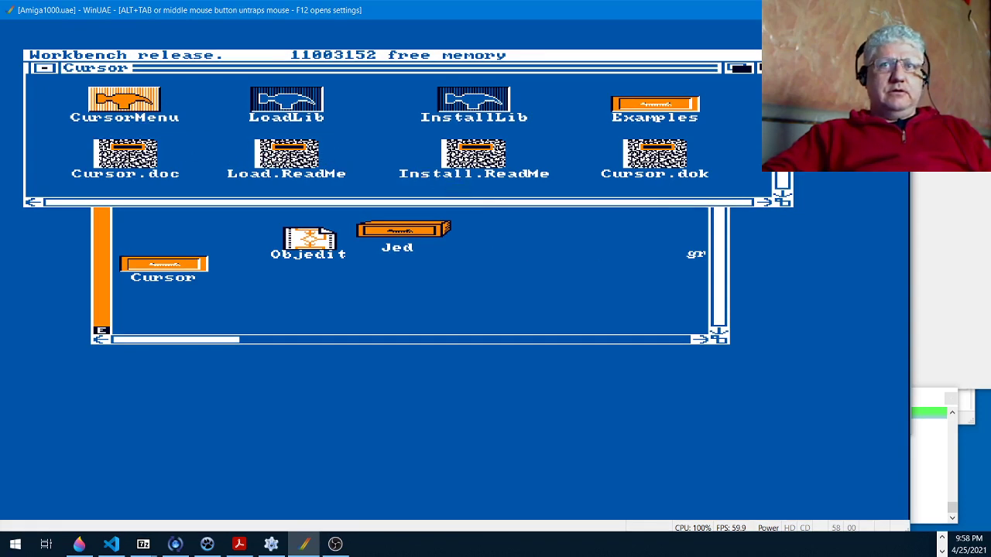
{"action": "left_click", "coordinate": [43, 68]}
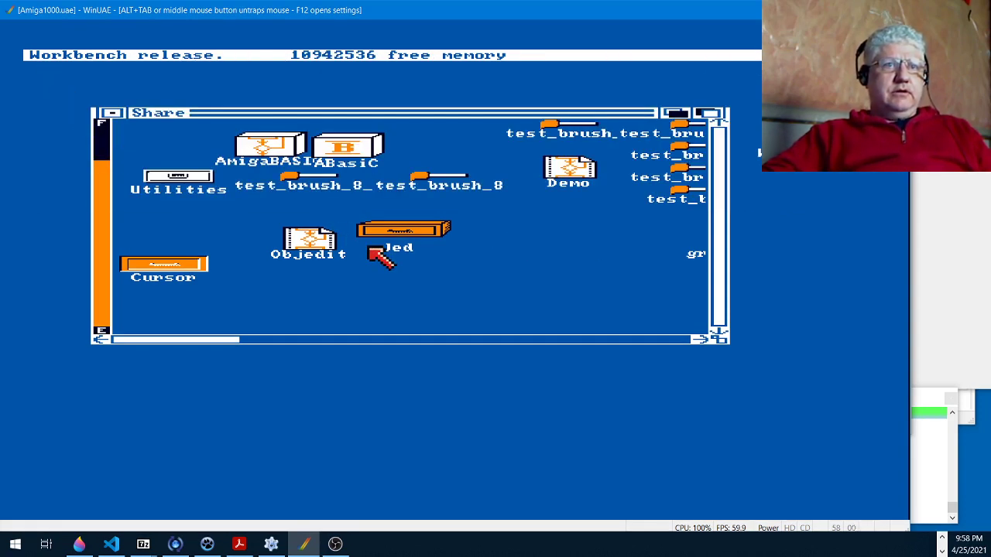
Open the HBasic2 drawer from the Share window and move its window over the Share window
{"action": "left_click", "coordinate": [672, 341]}
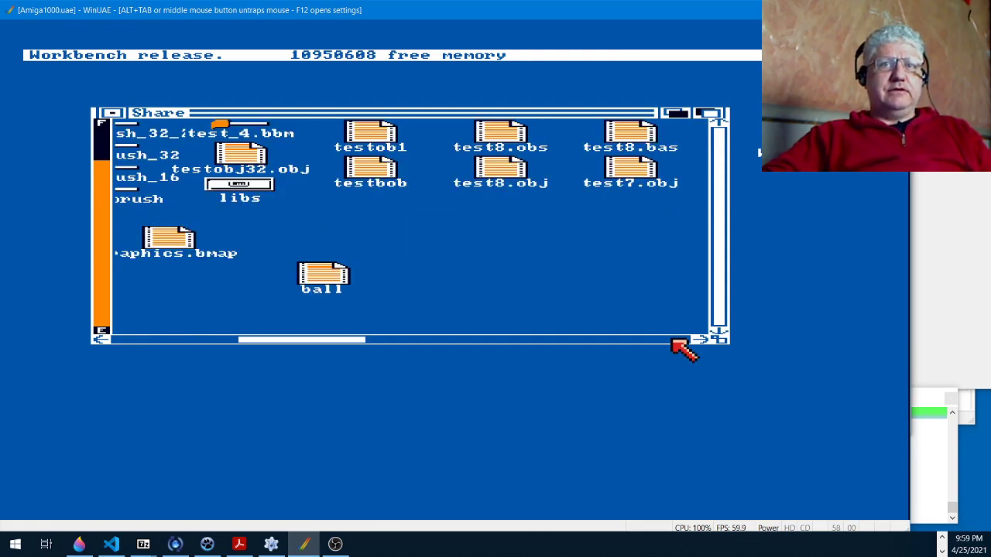
{"action": "left_click", "coordinate": [671, 340]}
{"action": "left_click", "coordinate": [673, 341]}
{"action": "left_click_drag", "start_coordinate": [668, 340], "coordinate": [580, 341]}
{"action": "double_click", "coordinate": [433, 139]}
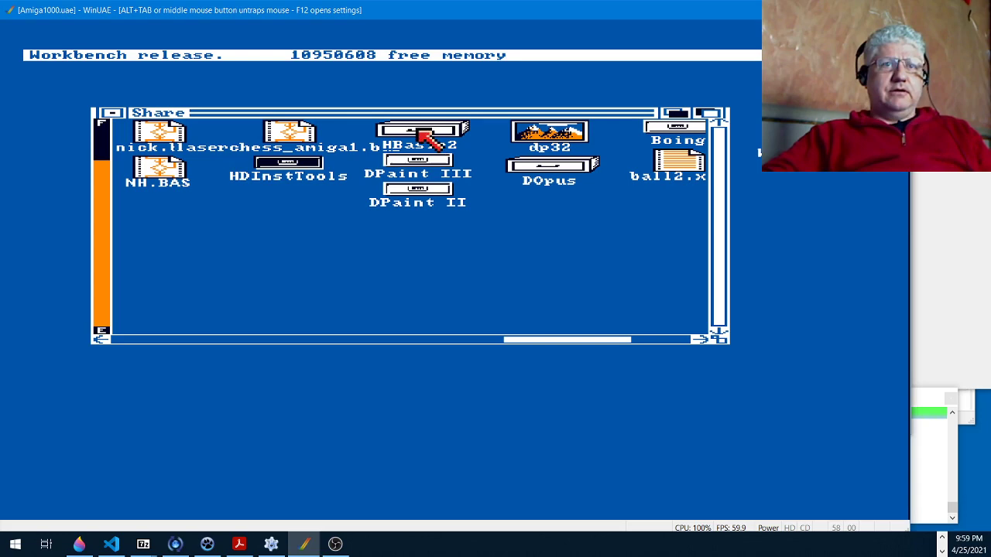
{"action": "left_click_drag", "start_coordinate": [465, 180], "coordinate": [272, 172]}
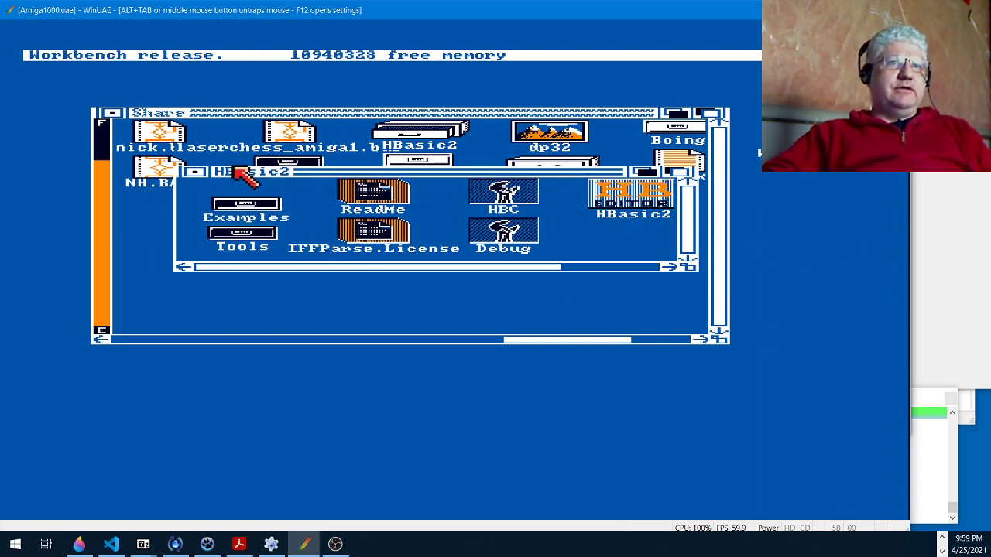
Move the HBasic2 drawer window lower over the Share window and launch the HBasic2 editor from it
{"action": "left_click_drag", "start_coordinate": [224, 167], "coordinate": [224, 186]}
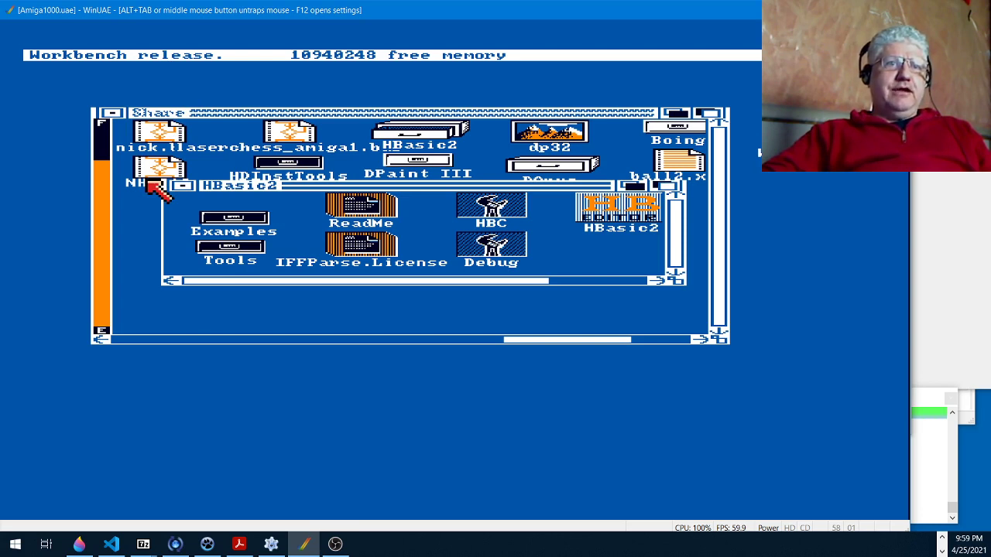
{"action": "left_click_drag", "start_coordinate": [211, 186], "coordinate": [207, 208]}
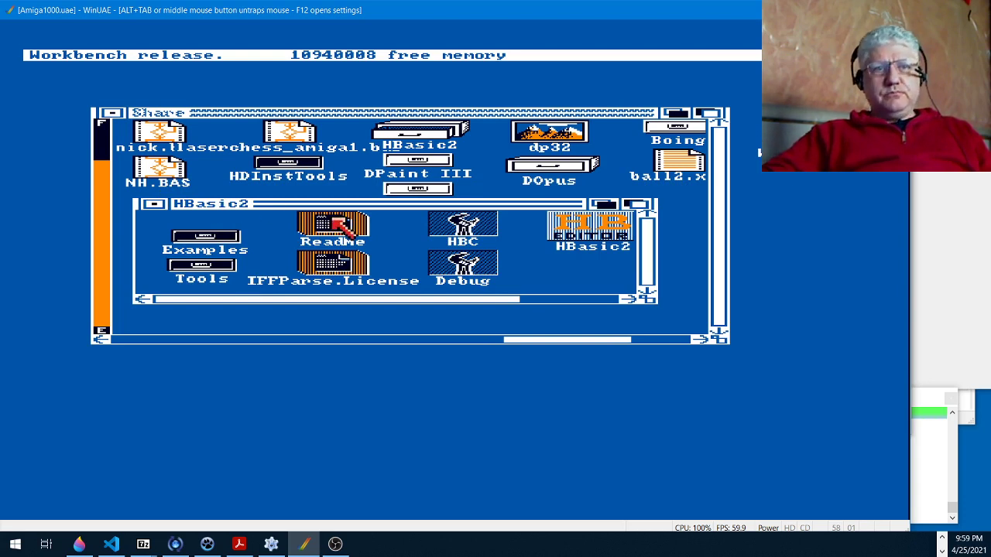
{"action": "double_click", "coordinate": [603, 232]}
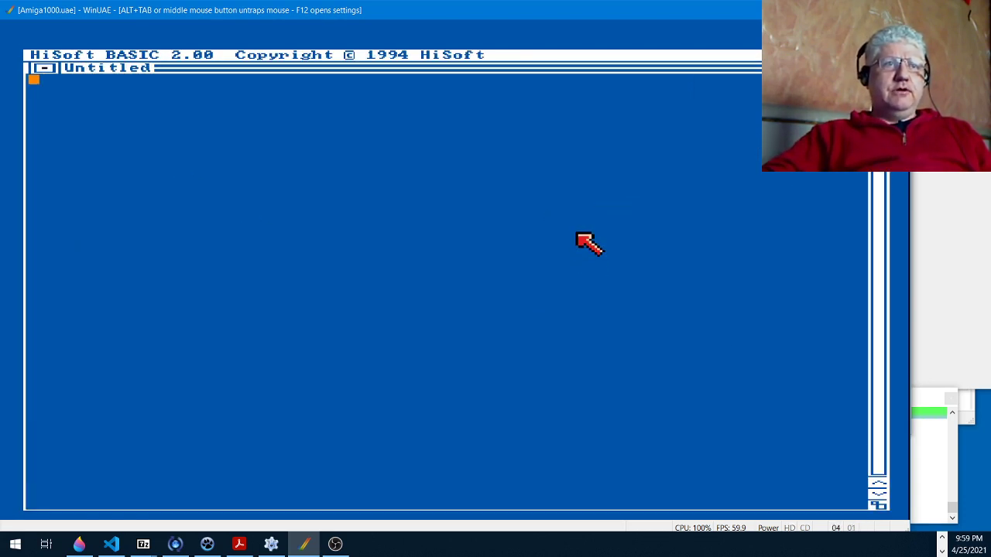
{"action": "right_click", "coordinate": [350, 52]}
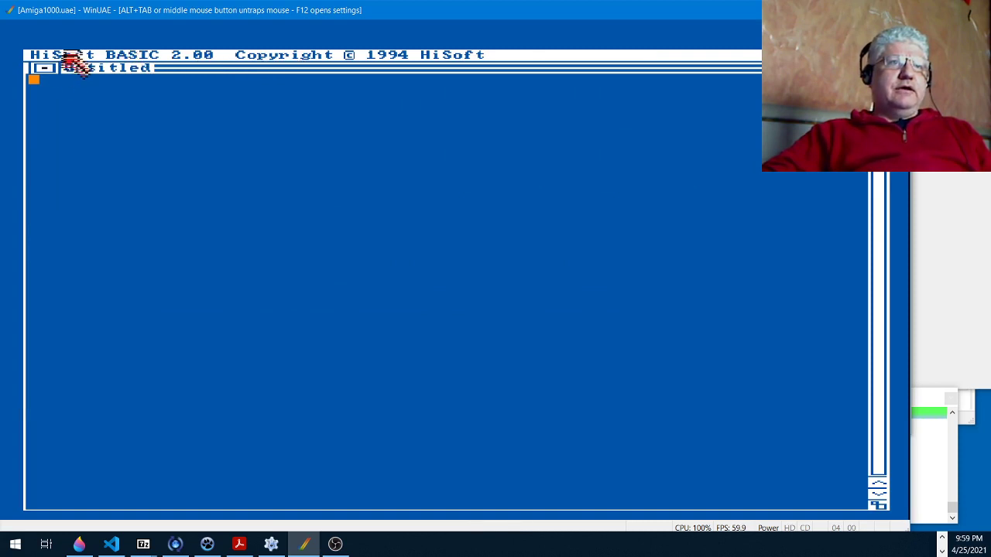
{"action": "right_click", "coordinate": [456, 56]}
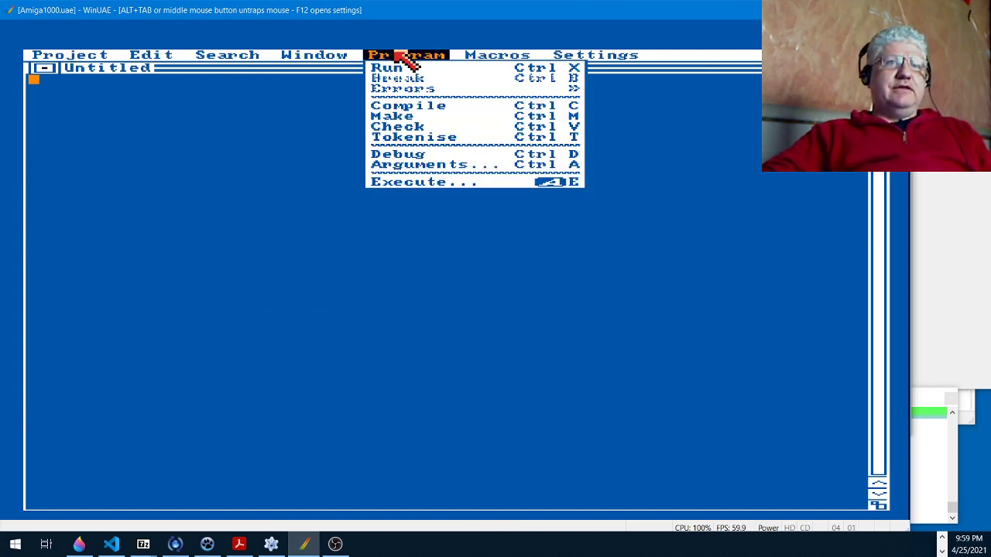
{"action": "mouse_move", "coordinate": [320, 54]}
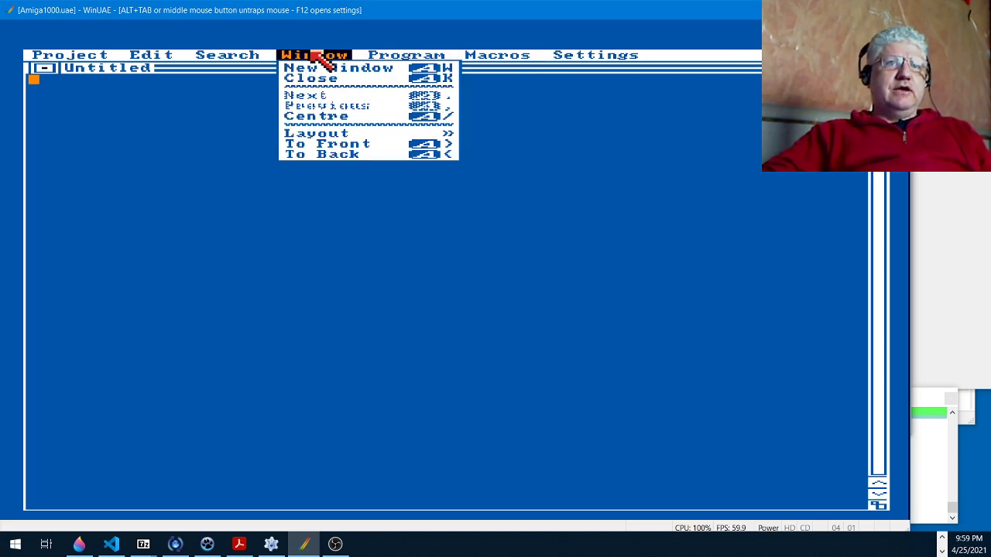
{"action": "mouse_move", "coordinate": [250, 53]}
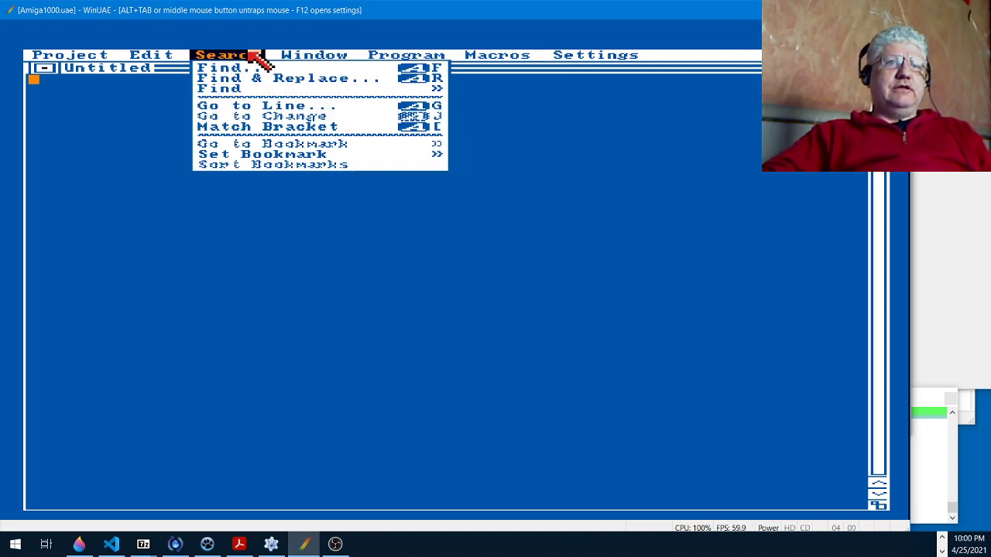
{"action": "mouse_move", "coordinate": [421, 60]}
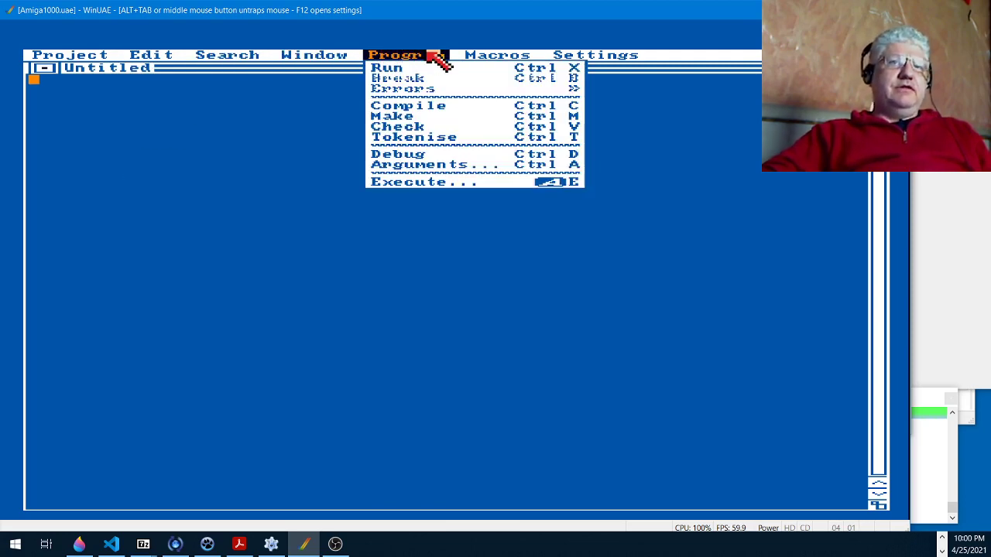
{"action": "mouse_move", "coordinate": [492, 58]}
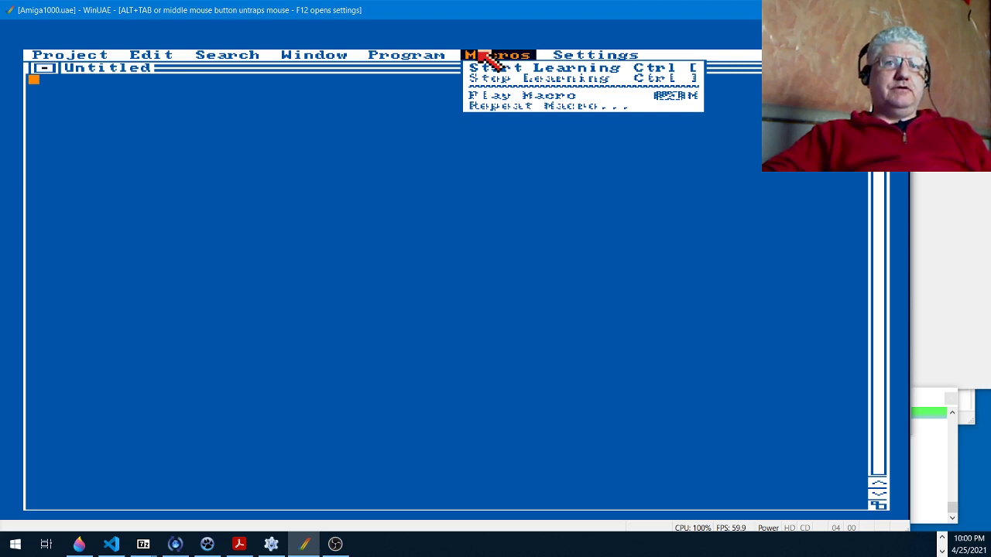
{"action": "right_click", "coordinate": [410, 54]}
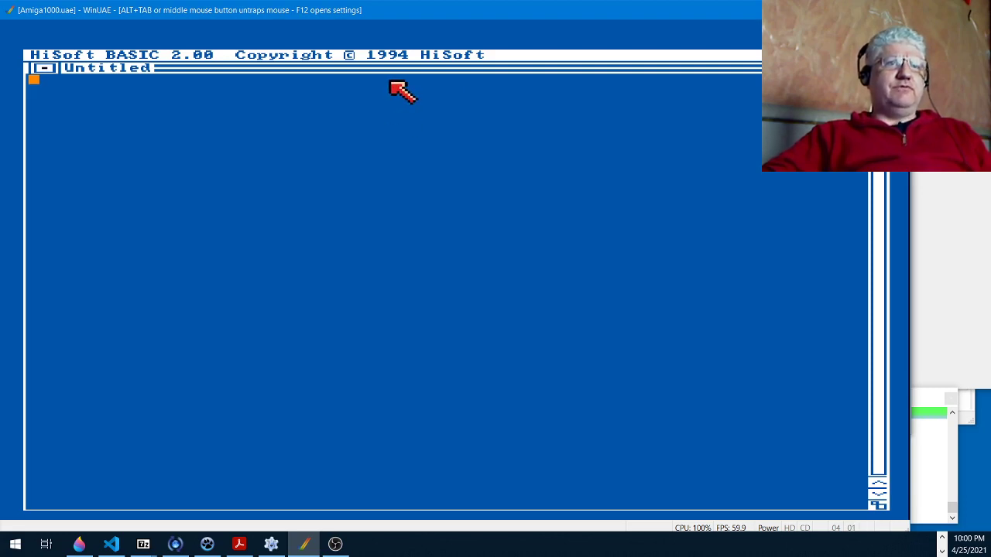
Load demo1.bas from the Share:Cursor/NickDemos drawer into the HiSoft BASIC editor
{"action": "right_click", "coordinate": [160, 54]}
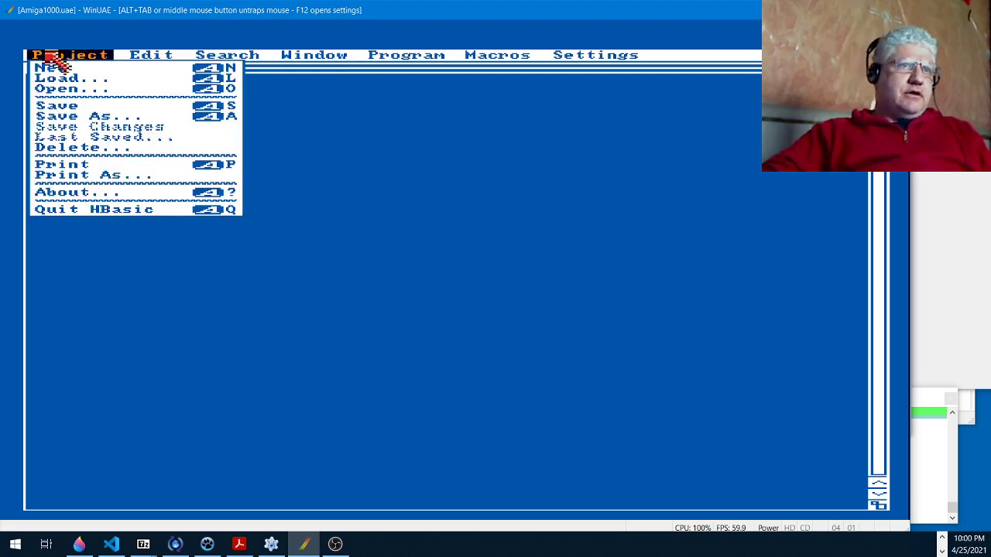
{"action": "left_click", "coordinate": [66, 79]}
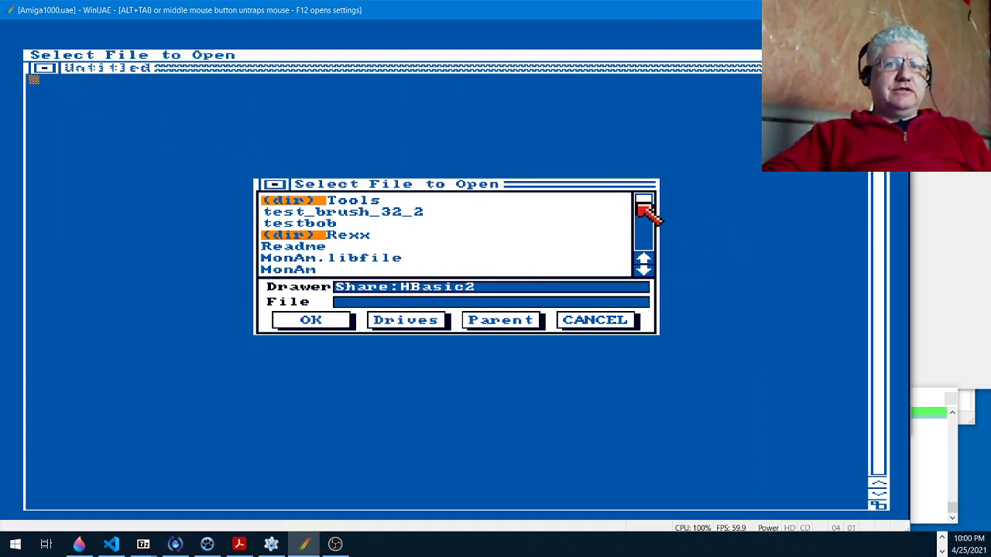
{"action": "left_click_drag", "start_coordinate": [648, 205], "coordinate": [653, 261]}
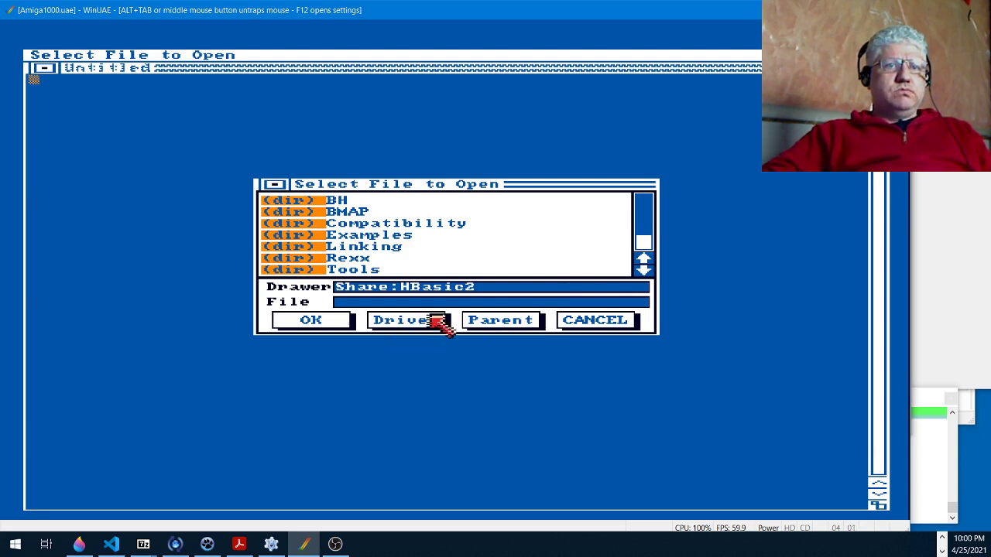
{"action": "left_click", "coordinate": [479, 321]}
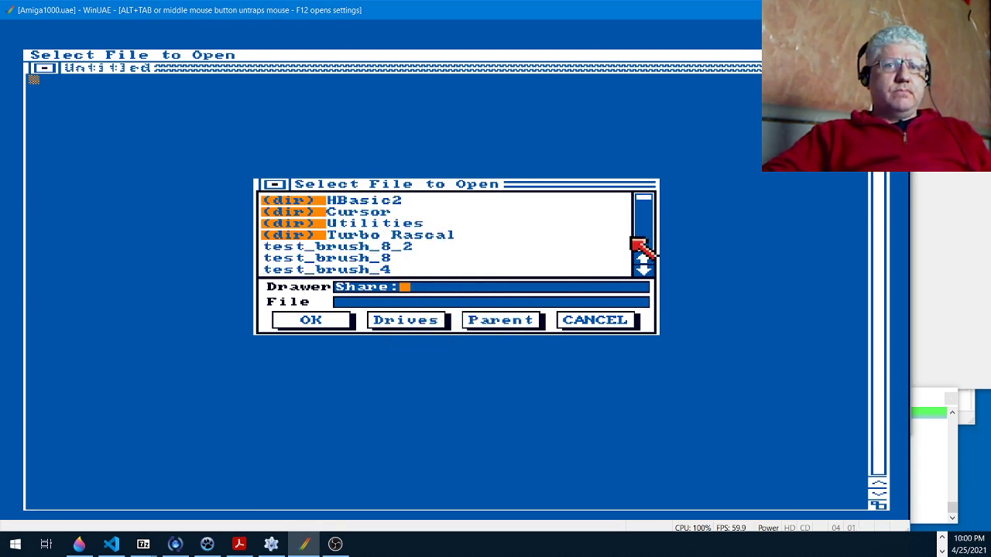
{"action": "left_click", "coordinate": [372, 212]}
{"action": "left_click", "coordinate": [375, 212]}
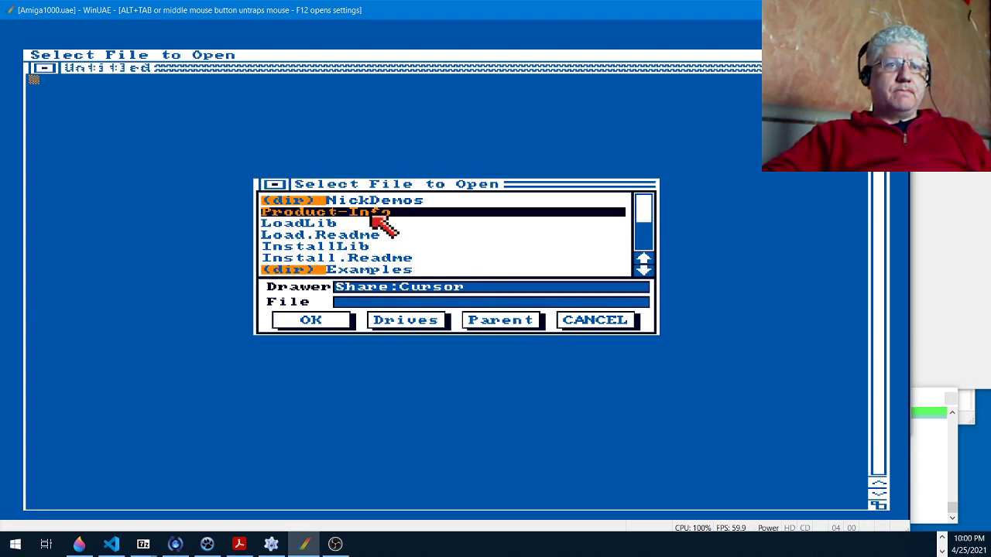
{"action": "left_click", "coordinate": [645, 240]}
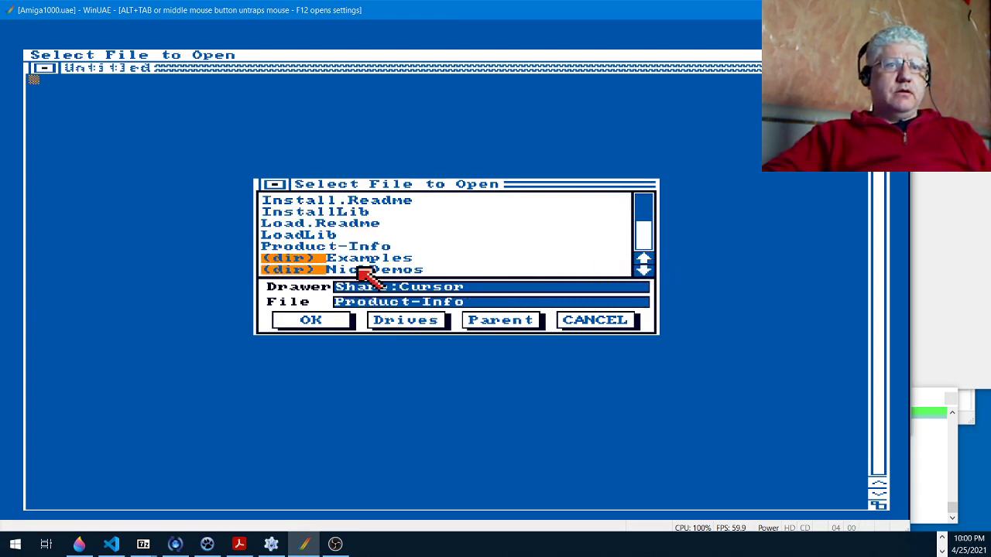
{"action": "left_click", "coordinate": [359, 270]}
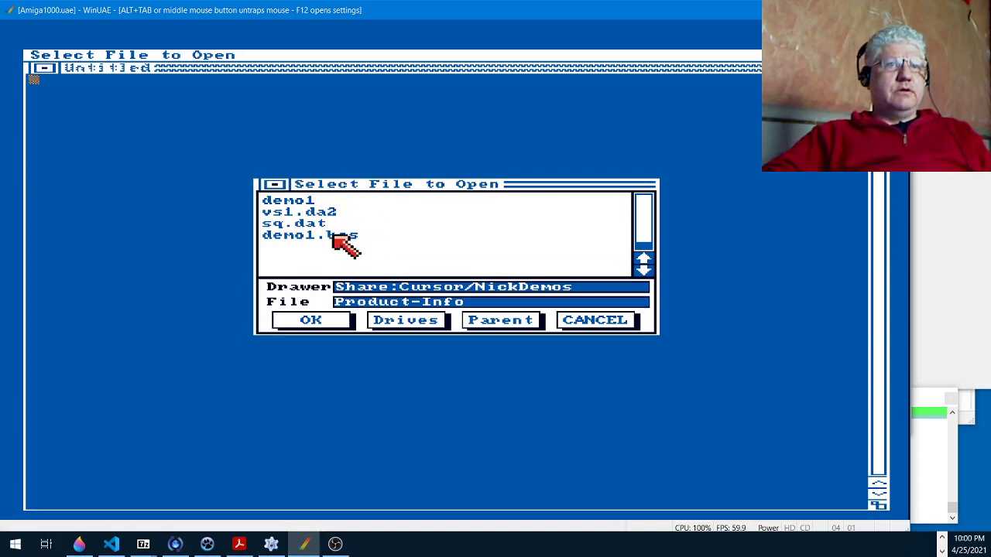
{"action": "left_click", "coordinate": [338, 235]}
{"action": "left_click", "coordinate": [319, 319]}
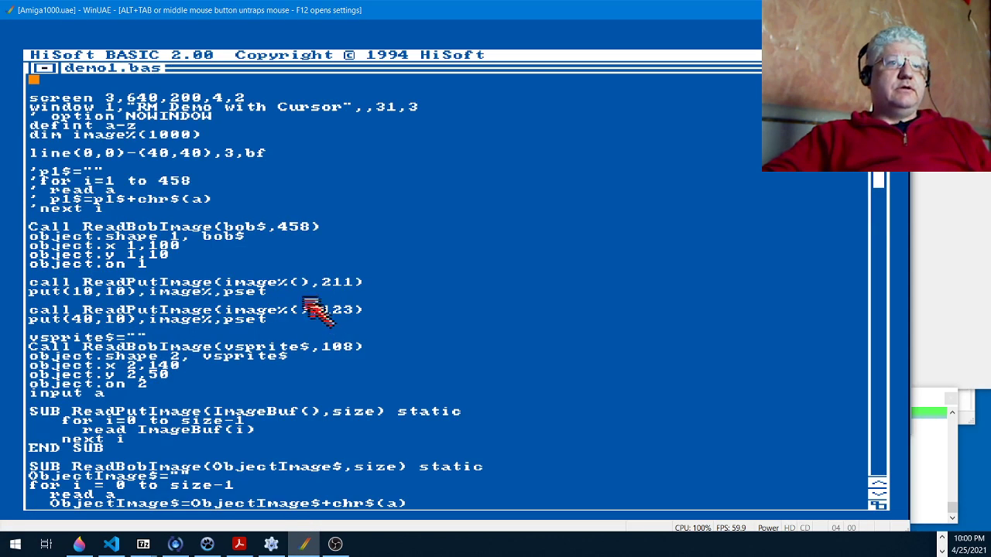
{"action": "left_click", "coordinate": [55, 126]}
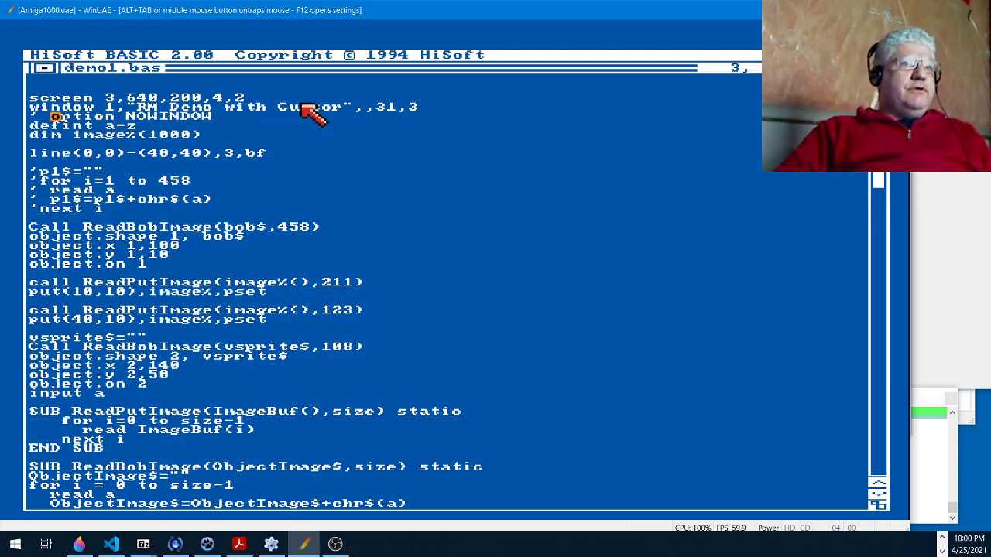
{"action": "key", "text": "Left"}
{"action": "key", "text": "Left"}
{"action": "key", "text": "Left"}
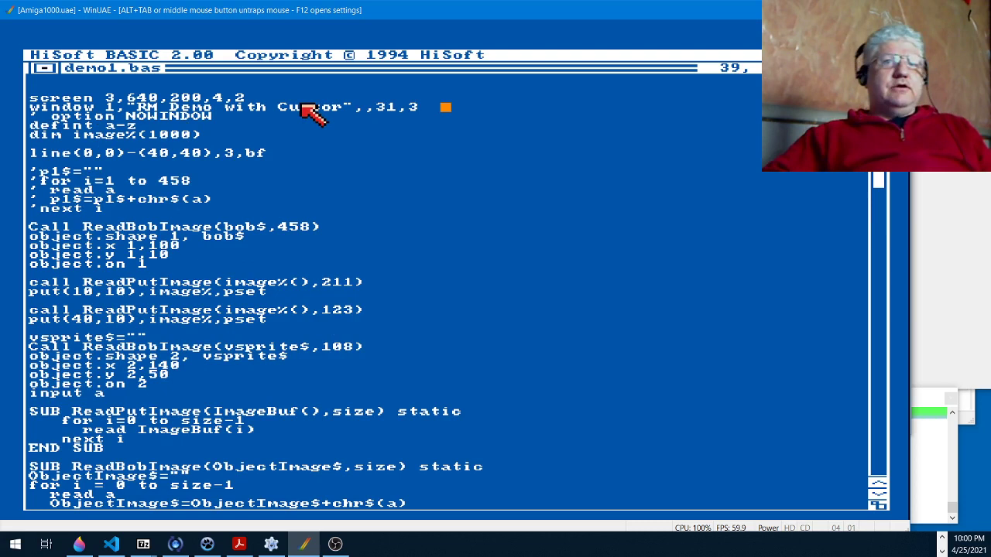
Comment out the vsprite$="" line and the Call ReadBobImage(vsprite$,108) line with a leading apostrophe
{"action": "left_click", "coordinate": [110, 245]}
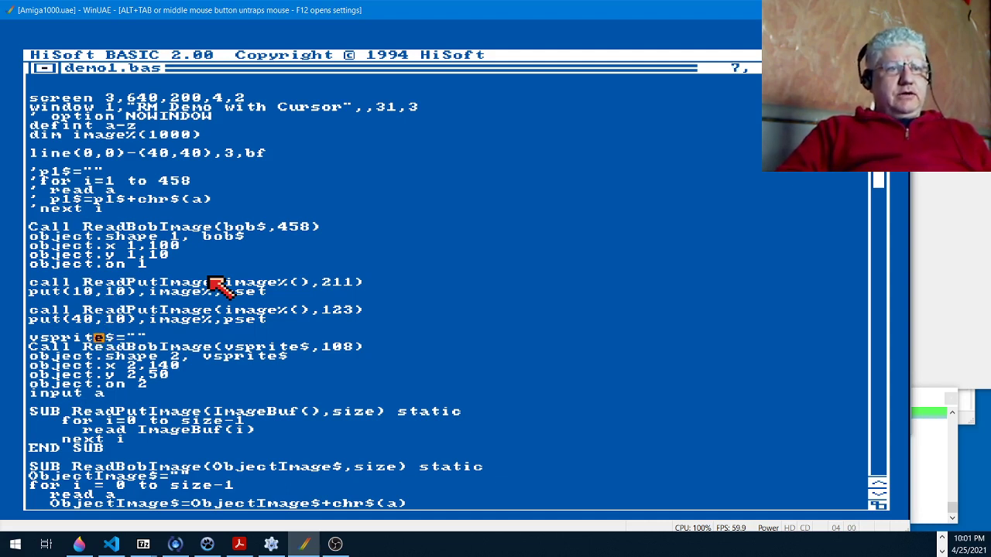
{"action": "type", "text": "'"}
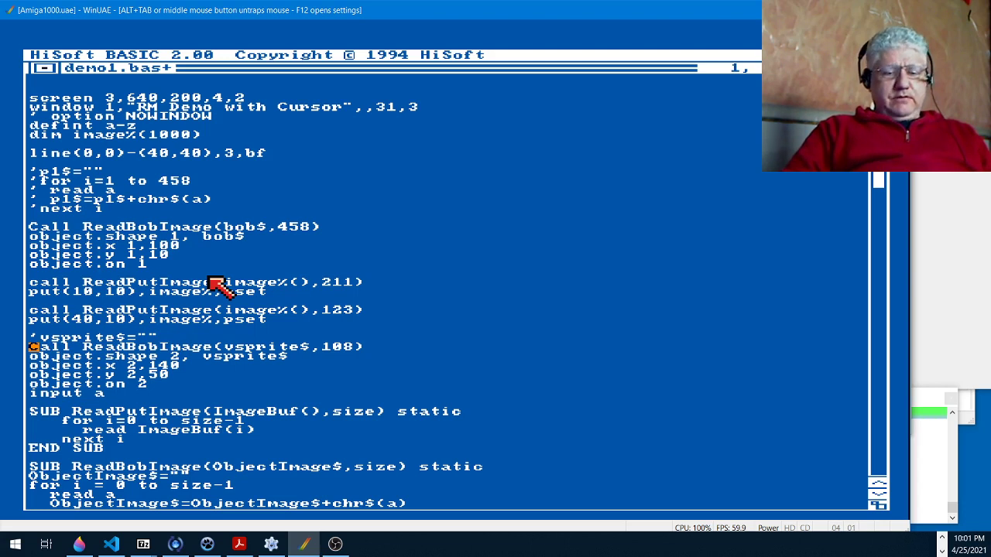
{"action": "type", "text": "'"}
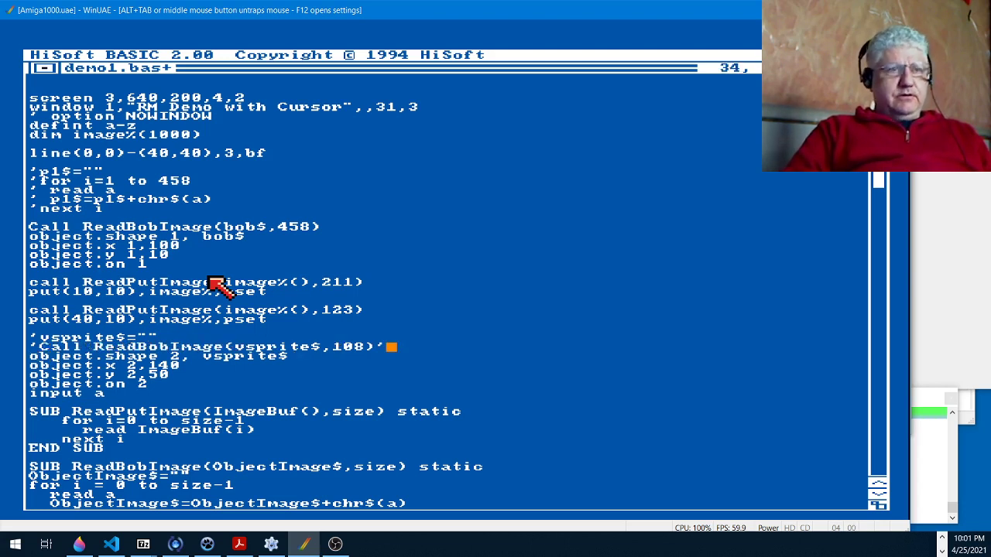
{"action": "key", "text": "Down"}
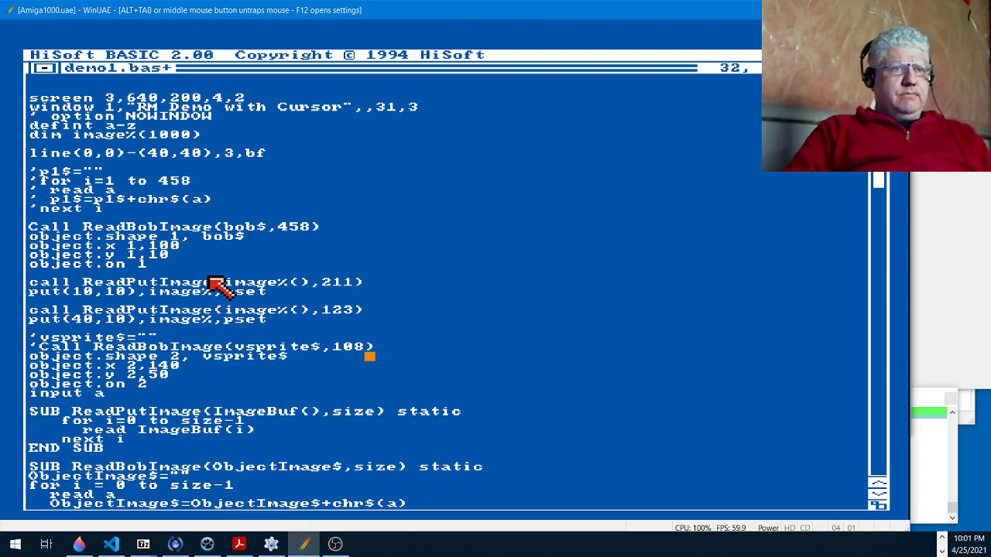
Comment out the four lines object.shape 2, object.x 2, object.y 2 and object.on 2 with leading apostrophes
{"action": "key", "text": "Left"}
{"action": "key", "text": "Left"}
{"action": "key", "text": "Left"}
{"action": "key", "text": "Left"}
{"action": "key", "text": "Left"}
{"action": "key", "text": "Left"}
{"action": "key", "text": "Left"}
{"action": "key", "text": "Left"}
{"action": "key", "text": "Left"}
{"action": "key", "text": "Left"}
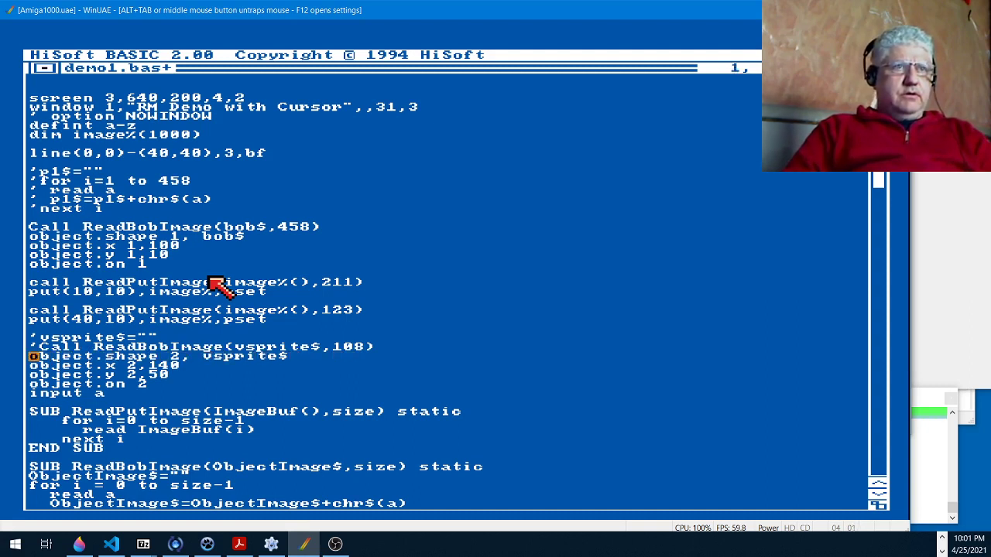
{"action": "type", "text": "'"}
{"action": "type", "text": "'"}
{"action": "key", "text": "Down"}
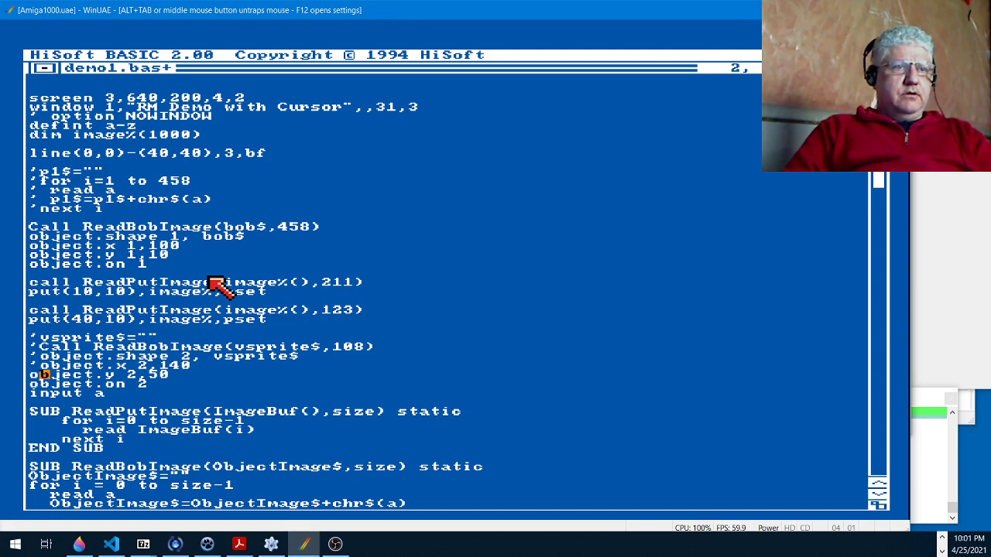
{"action": "key", "text": "Left"}
{"action": "type", "text": "'"}
{"action": "key", "text": "Down"}
{"action": "key", "text": "Left"}
{"action": "type", "text": "'"}
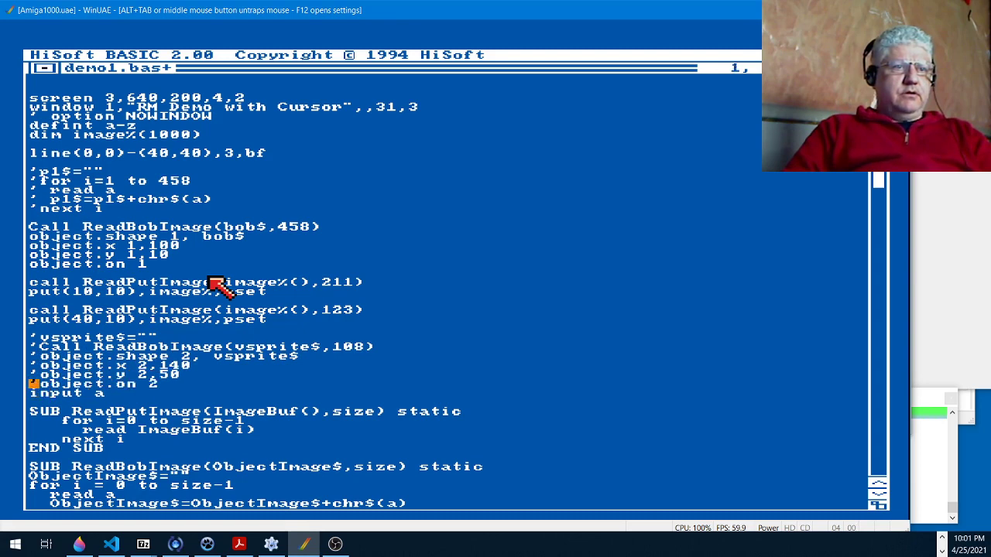
Run demo1.bas with the vsprite lines commented out, and end the program to return to the code
{"action": "right_click", "coordinate": [415, 109]}
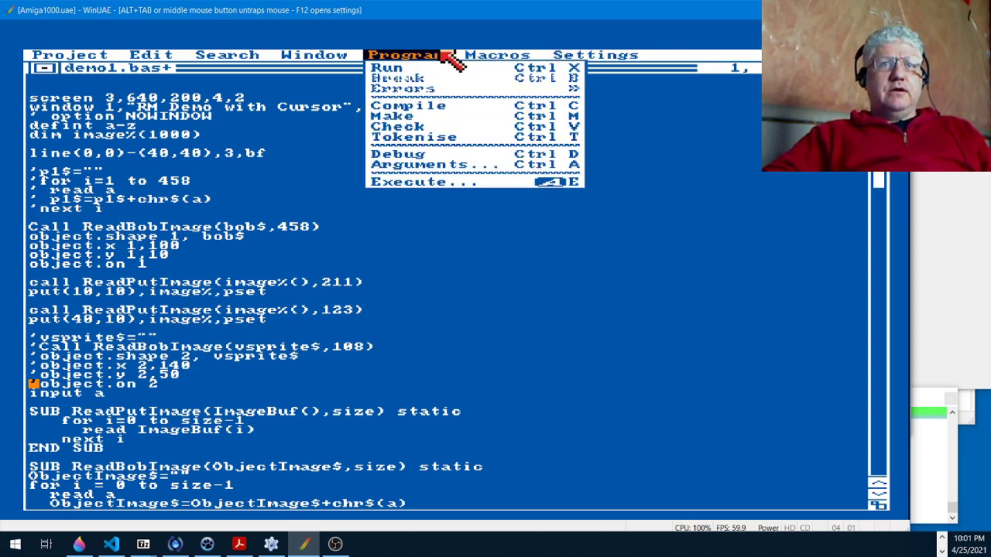
{"action": "right_click", "coordinate": [438, 70]}
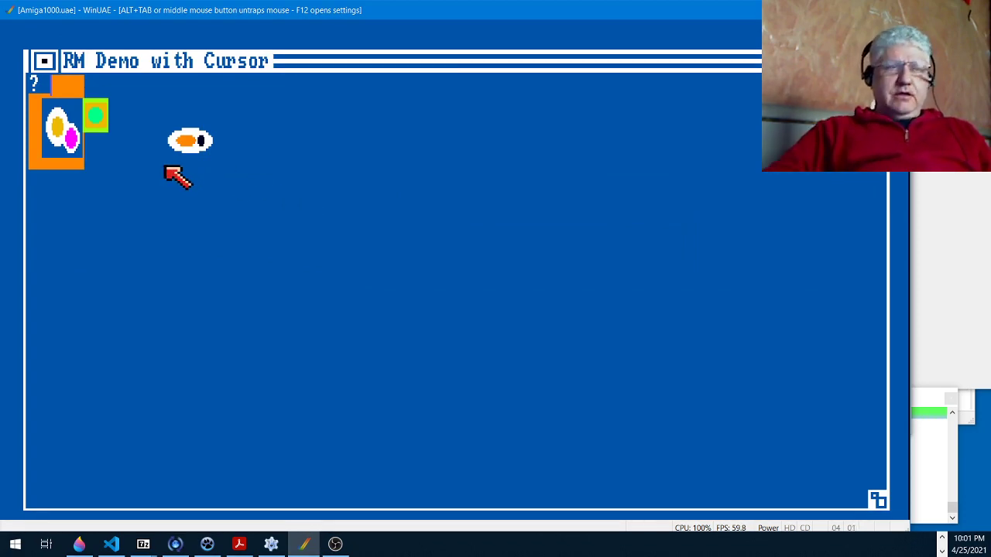
{"action": "left_click", "coordinate": [164, 167]}
{"action": "key", "text": "space"}
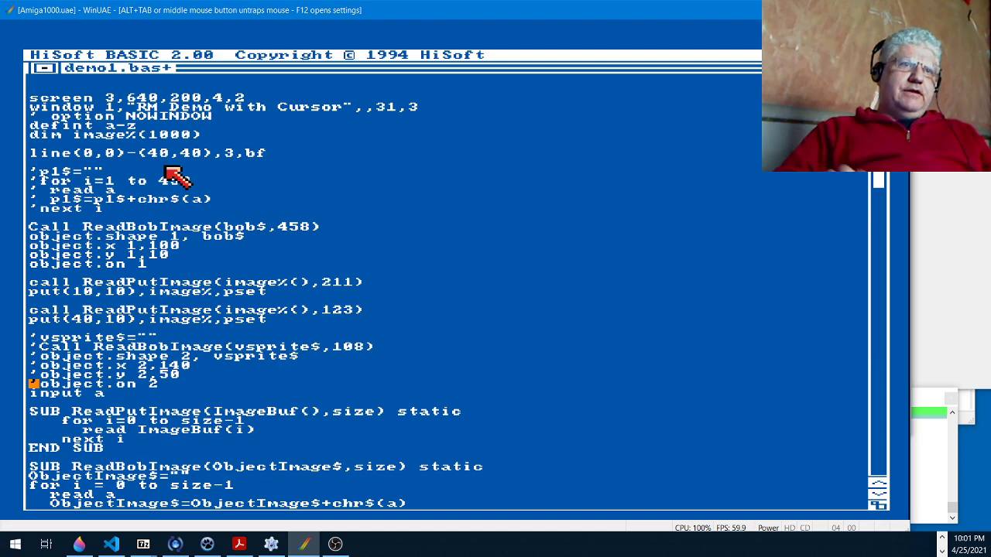
Remove the leading apostrophes from all six vsprite lines, from OBJECT.ON 2 up to vsprite$=""
{"action": "key", "text": "Up"}
{"action": "key", "text": "Delete"}
{"action": "key", "text": "Up"}
{"action": "key", "text": "Delete"}
{"action": "key", "text": "Up"}
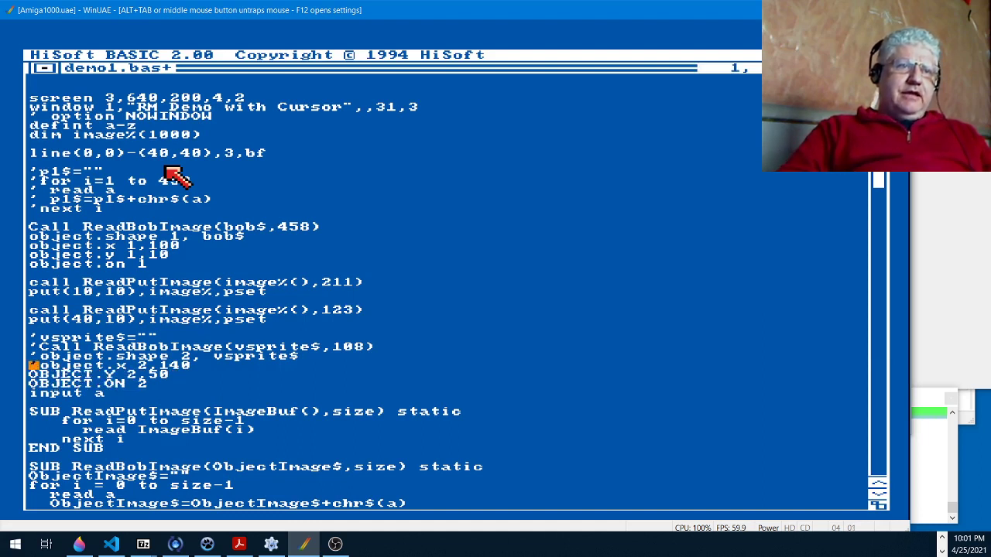
{"action": "key", "text": "Delete"}
{"action": "key", "text": "Up"}
{"action": "key", "text": "Delete"}
{"action": "key", "text": "Up"}
{"action": "key", "text": "Delete"}
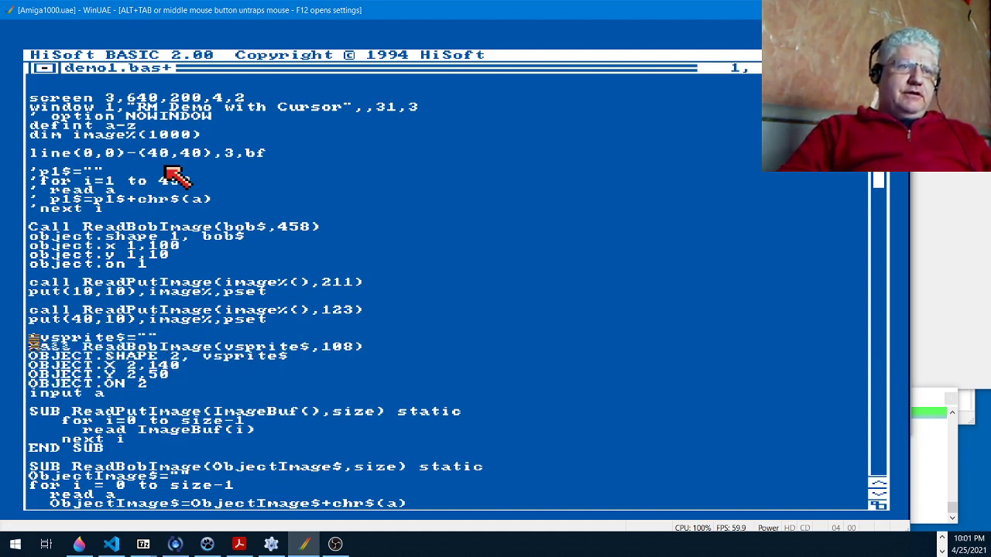
{"action": "key", "text": "Delete"}
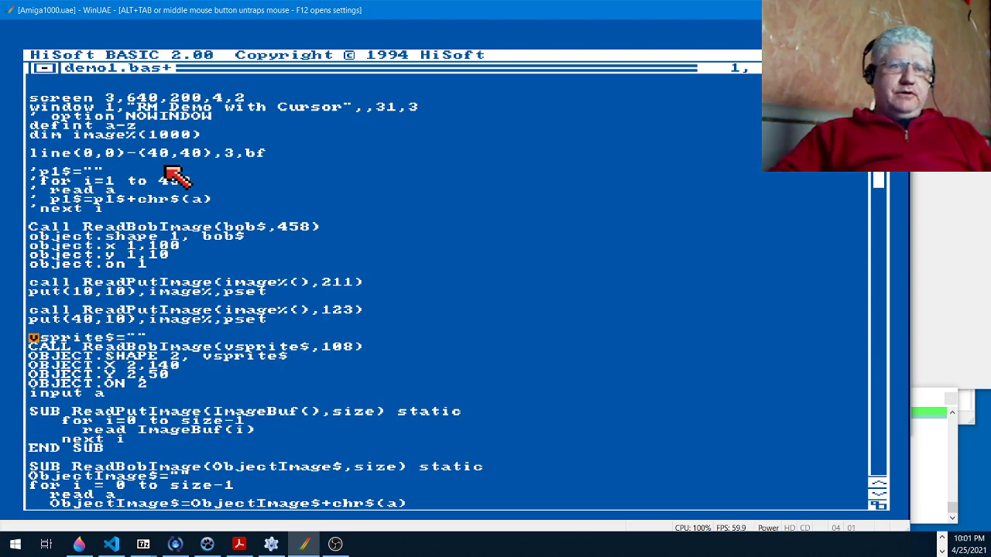
Run demo1.bas with the vsprite lines active again
{"action": "right_click", "coordinate": [424, 60]}
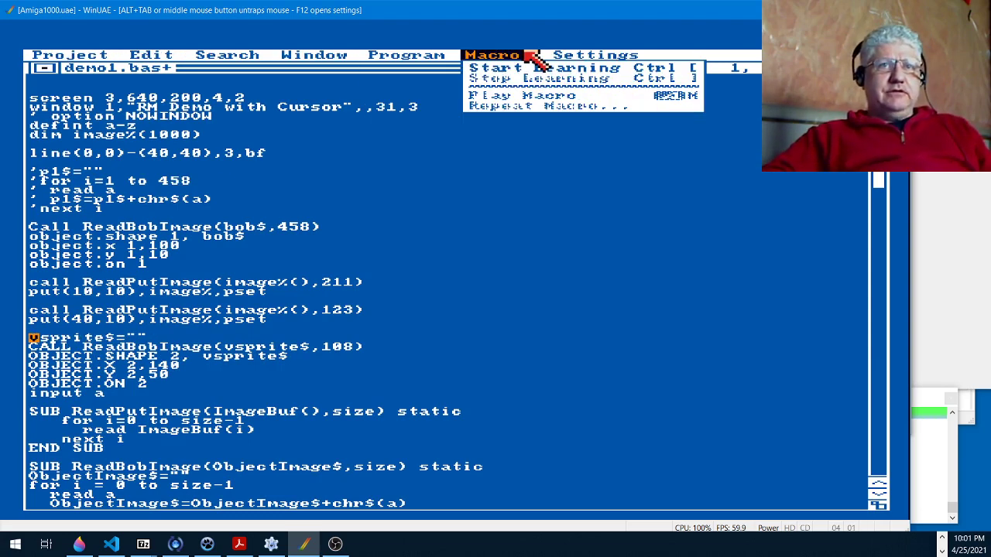
{"action": "right_click", "coordinate": [420, 67]}
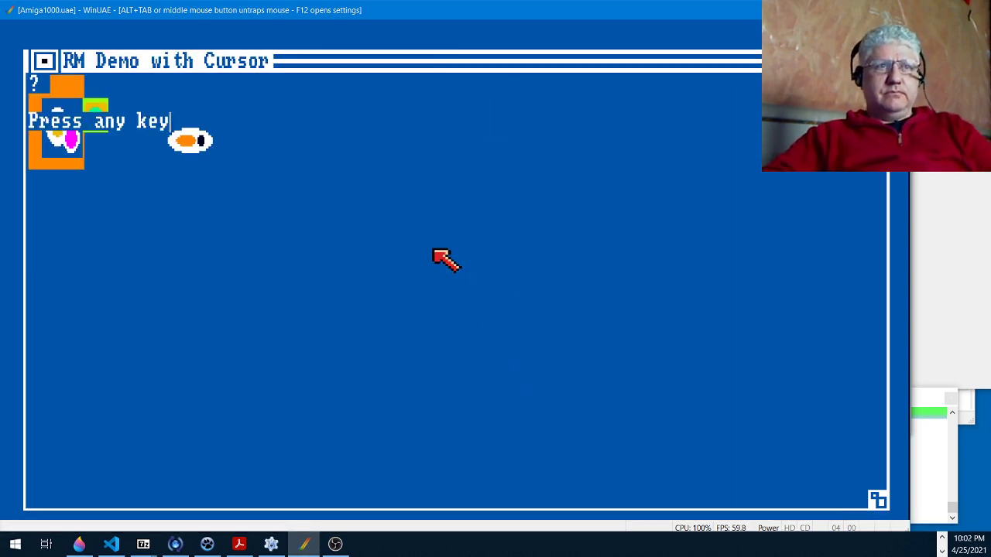
End the running demo program and open the Absoft drawer from an enlarged Share window
{"action": "key", "text": "space"}
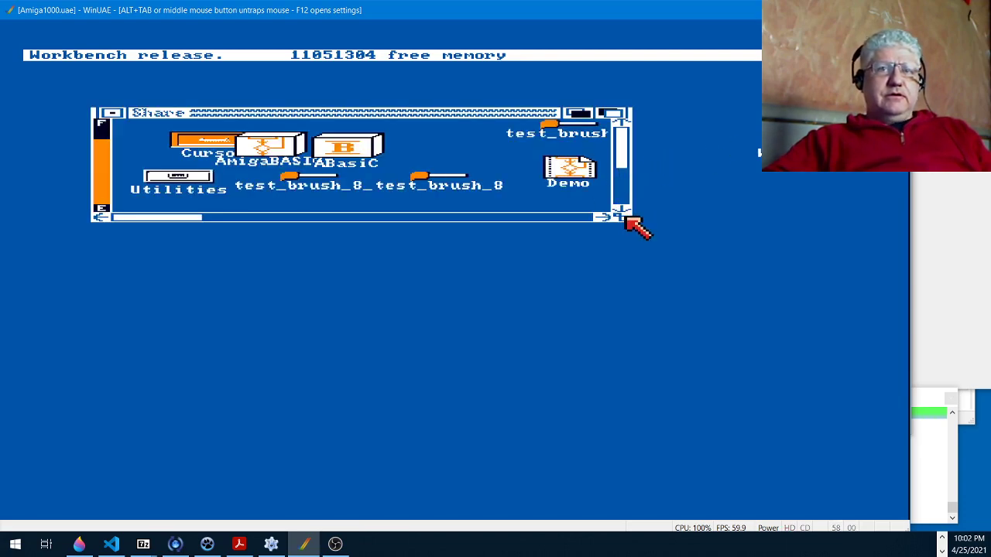
{"action": "left_click_drag", "start_coordinate": [627, 219], "coordinate": [732, 352]}
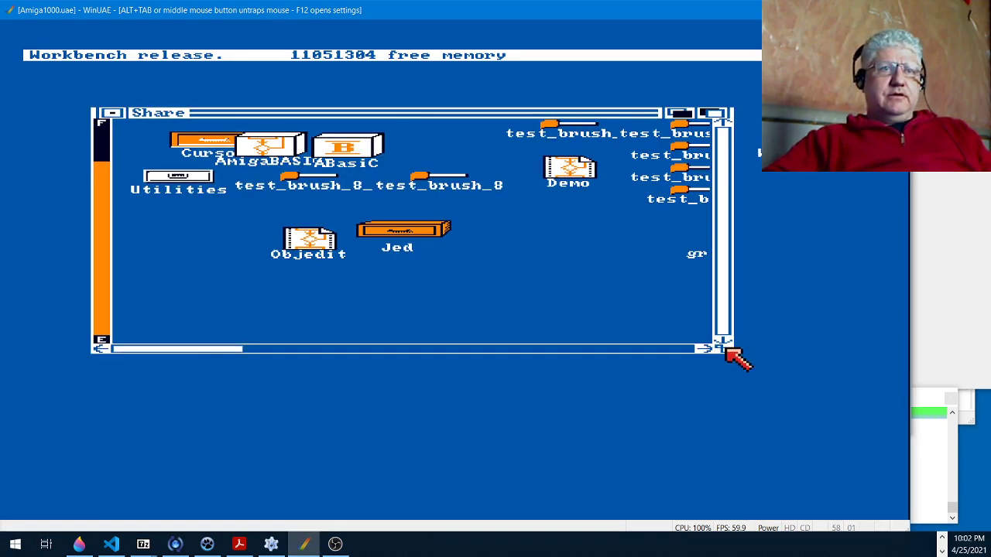
{"action": "left_click", "coordinate": [655, 349]}
{"action": "left_click", "coordinate": [654, 350]}
{"action": "left_click", "coordinate": [654, 350]}
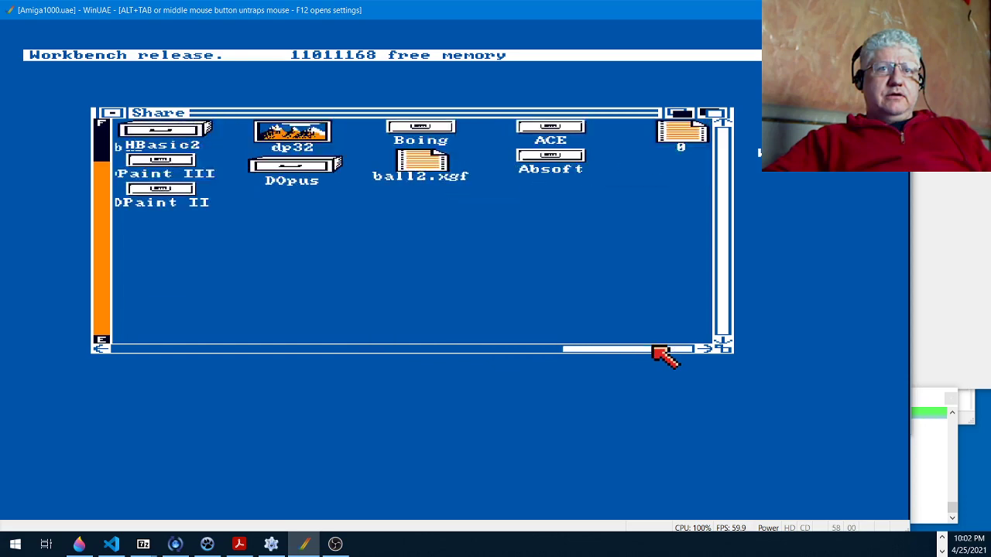
{"action": "double_click", "coordinate": [556, 167]}
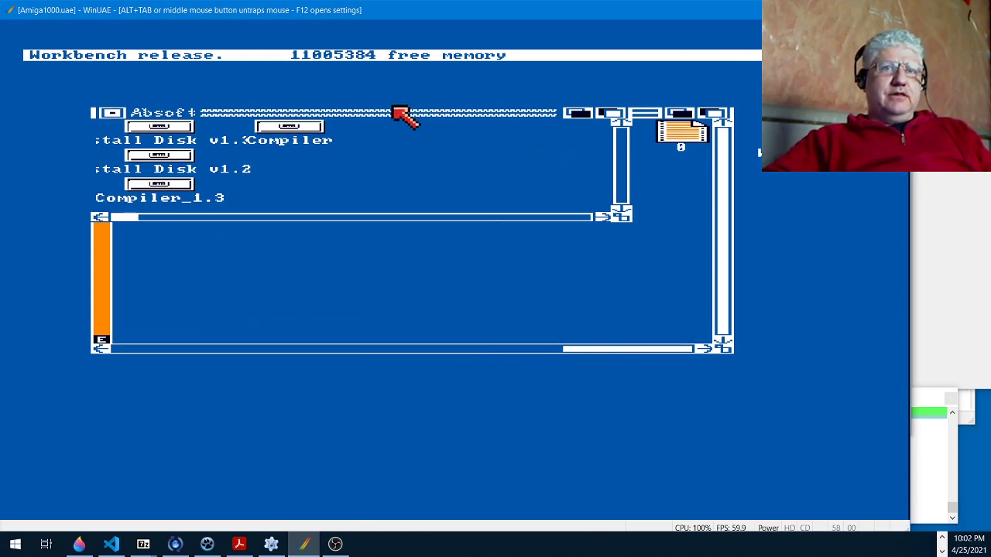
Open the Compiler_1.3 drawer inside the Absoft drawer and enlarge its window
{"action": "left_click_drag", "start_coordinate": [395, 110], "coordinate": [402, 149]}
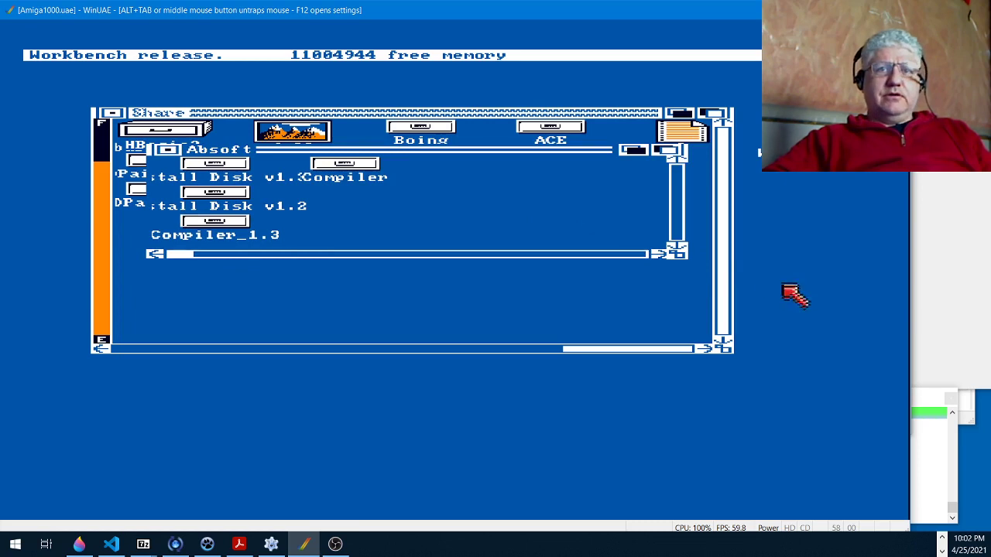
{"action": "left_click_drag", "start_coordinate": [678, 254], "coordinate": [736, 321]}
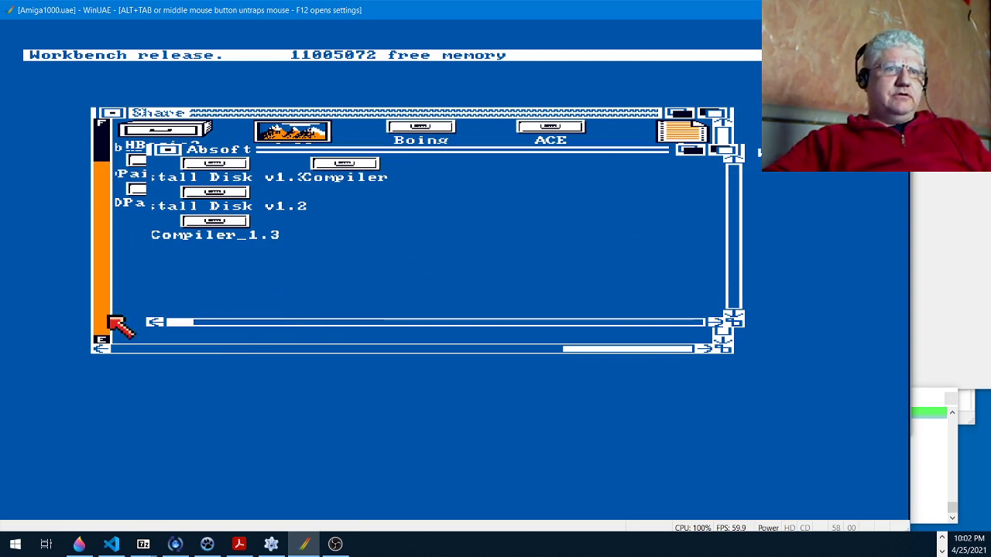
{"action": "left_click", "coordinate": [153, 322]}
{"action": "left_click", "coordinate": [153, 322]}
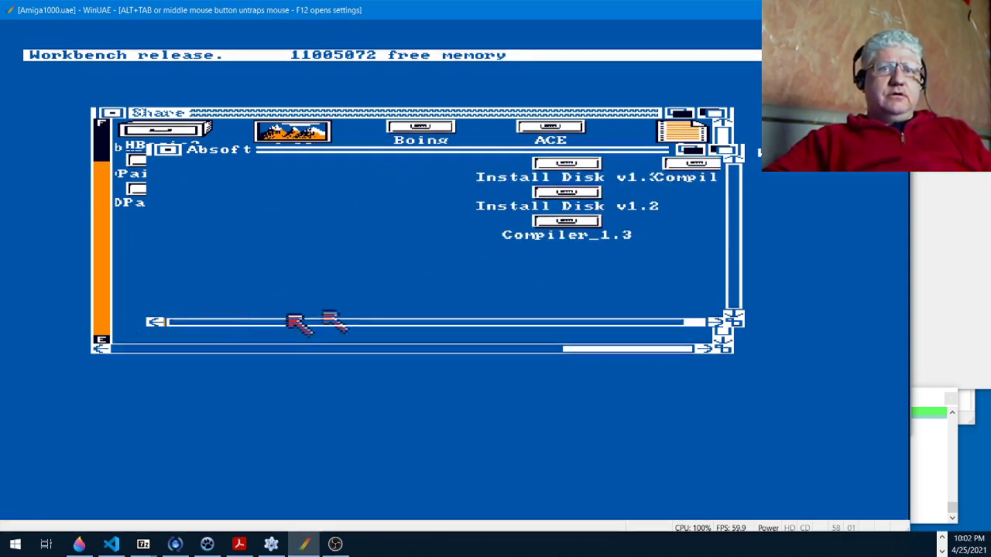
{"action": "double_click", "coordinate": [566, 222]}
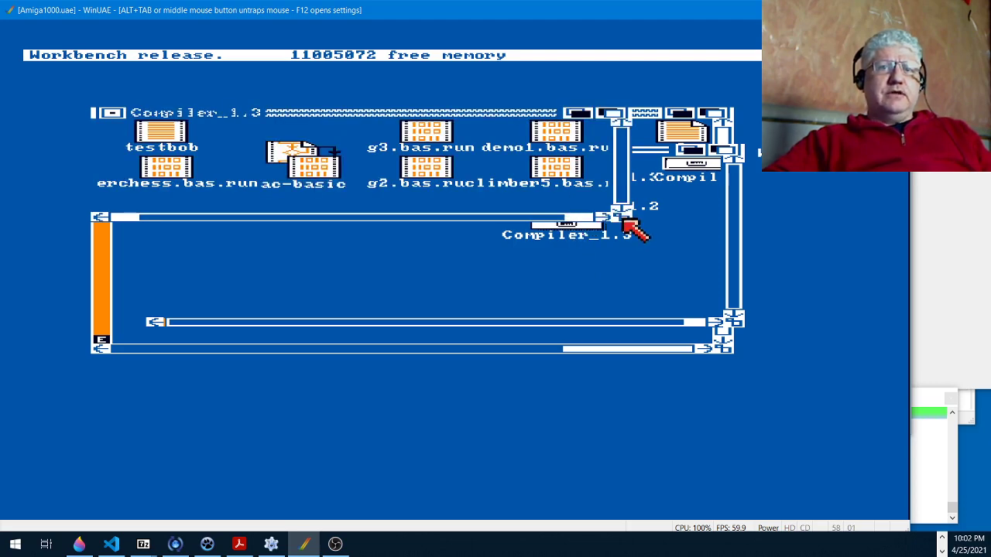
{"action": "left_click_drag", "start_coordinate": [624, 218], "coordinate": [733, 361]}
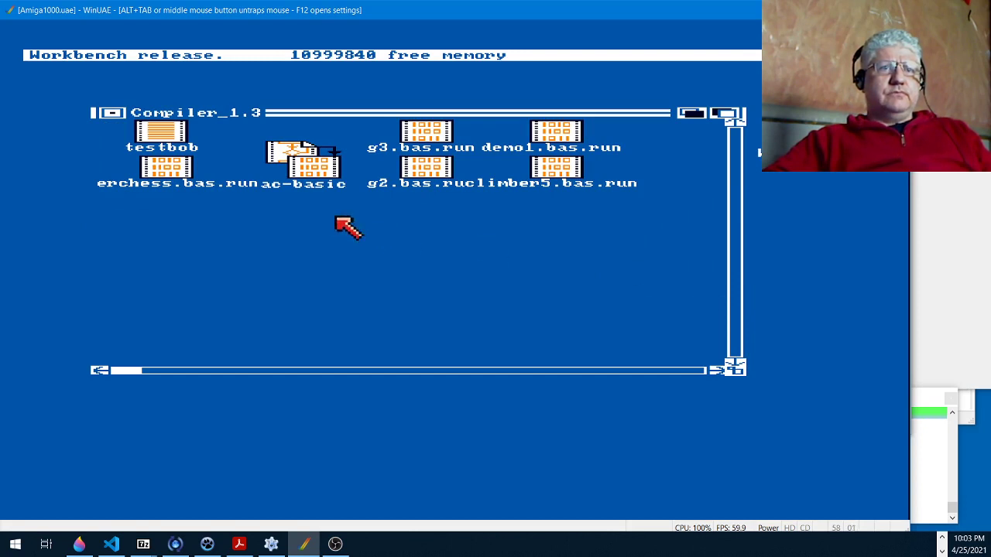
Launch ac-basic and compile the program demo1.bas with the compiler options as preset
{"action": "double_click", "coordinate": [305, 171]}
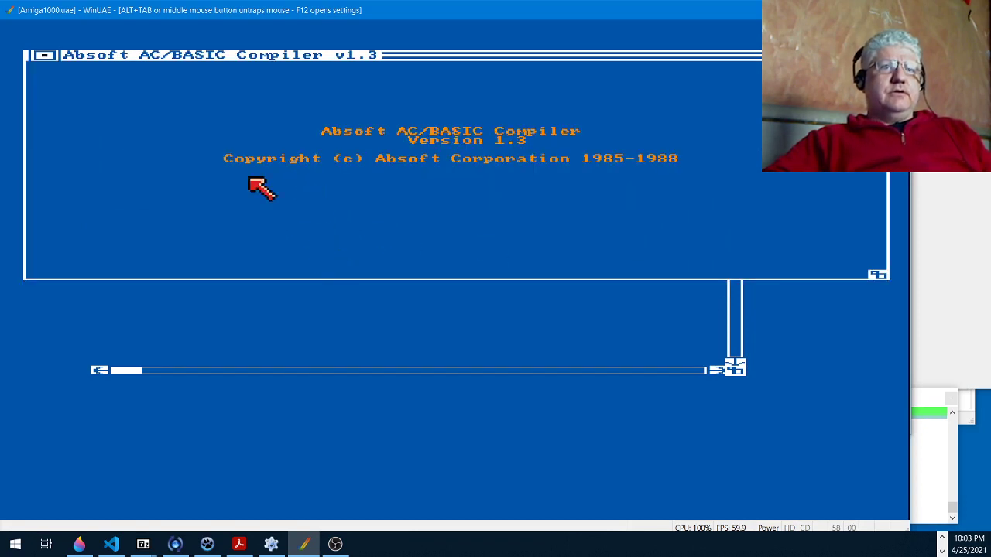
{"action": "right_click", "coordinate": [99, 85]}
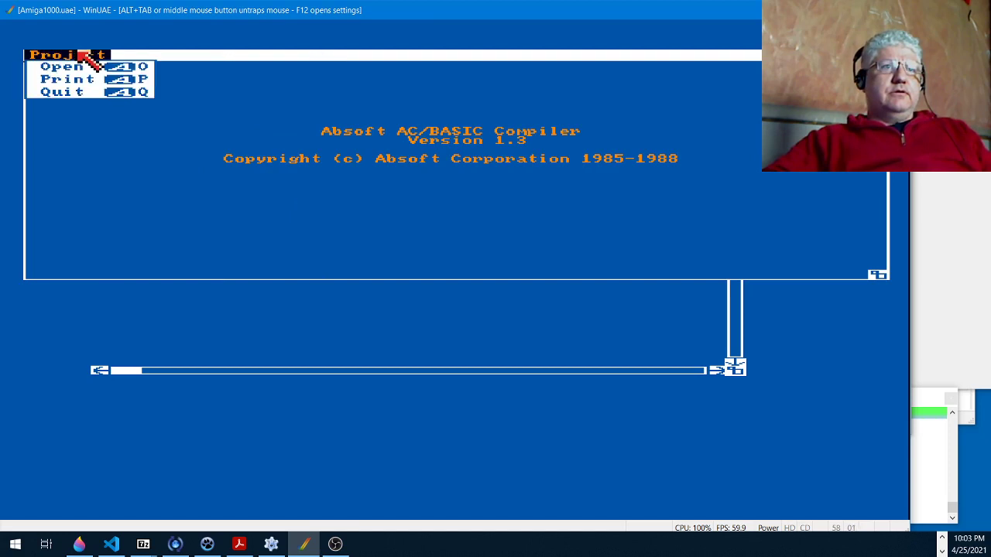
{"action": "right_click", "coordinate": [76, 66]}
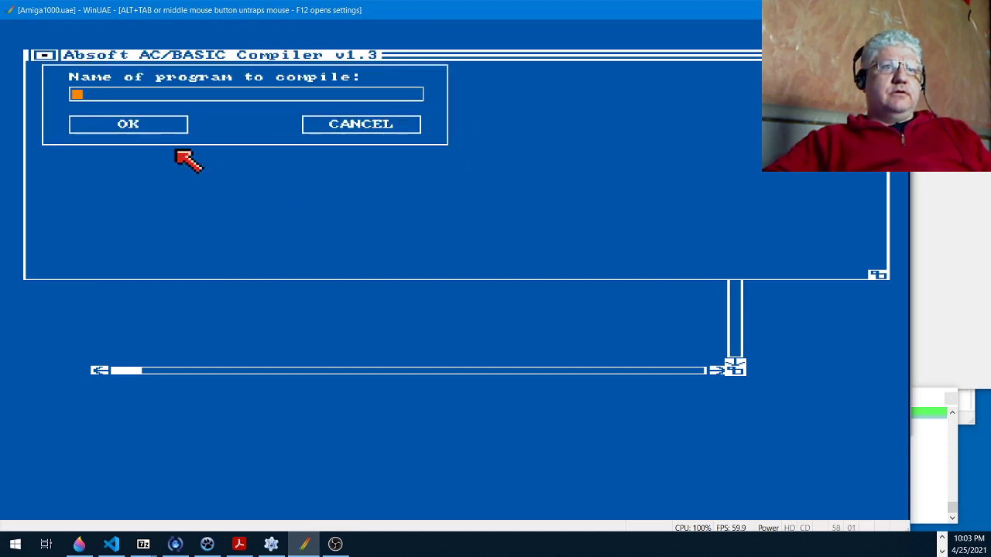
{"action": "type", "text": "demo1."}
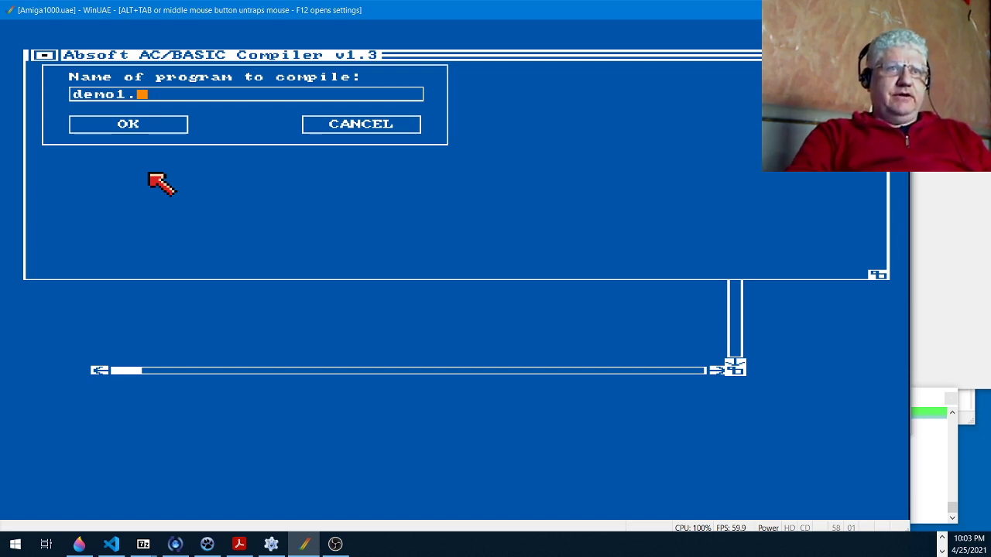
{"action": "type", "text": "bas"}
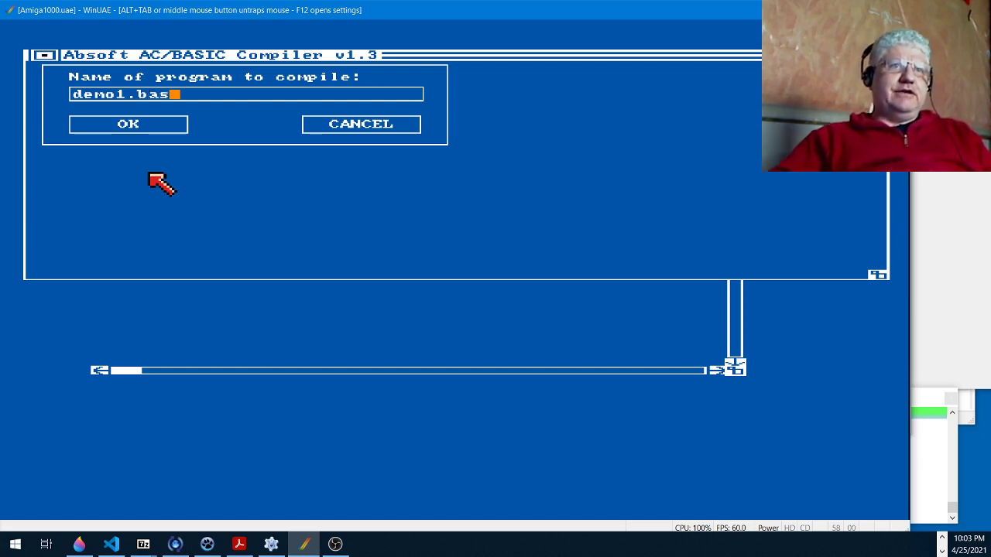
{"action": "left_click", "coordinate": [154, 127]}
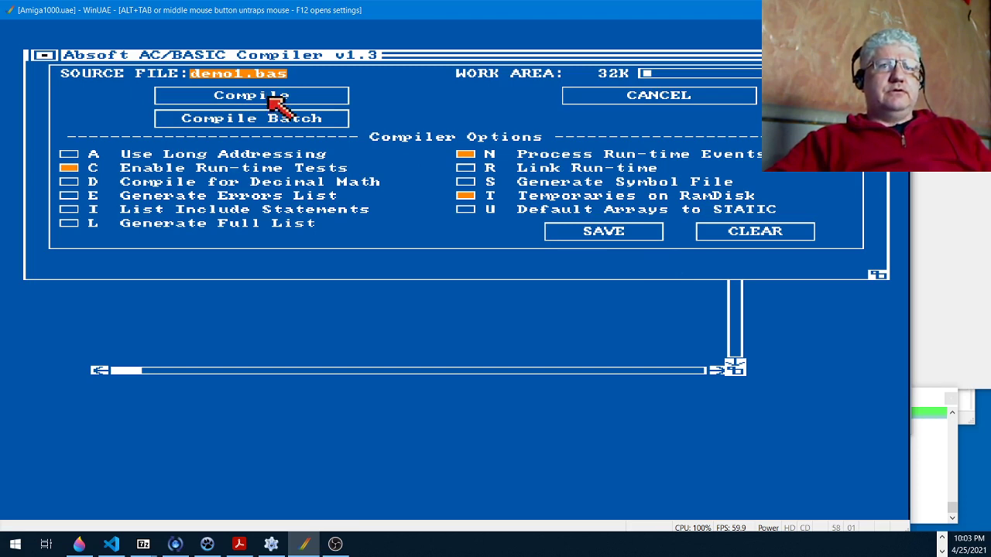
{"action": "left_click", "coordinate": [275, 103]}
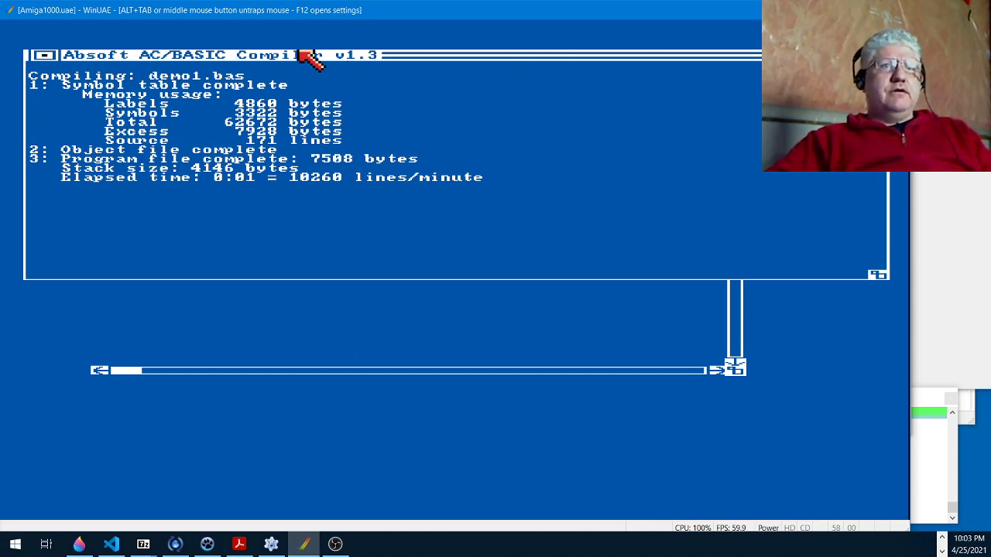
Move the compiler window clear of the drawer windows and open a Shell from the Workbench1.3 disk
{"action": "left_click_drag", "start_coordinate": [305, 53], "coordinate": [309, 153]}
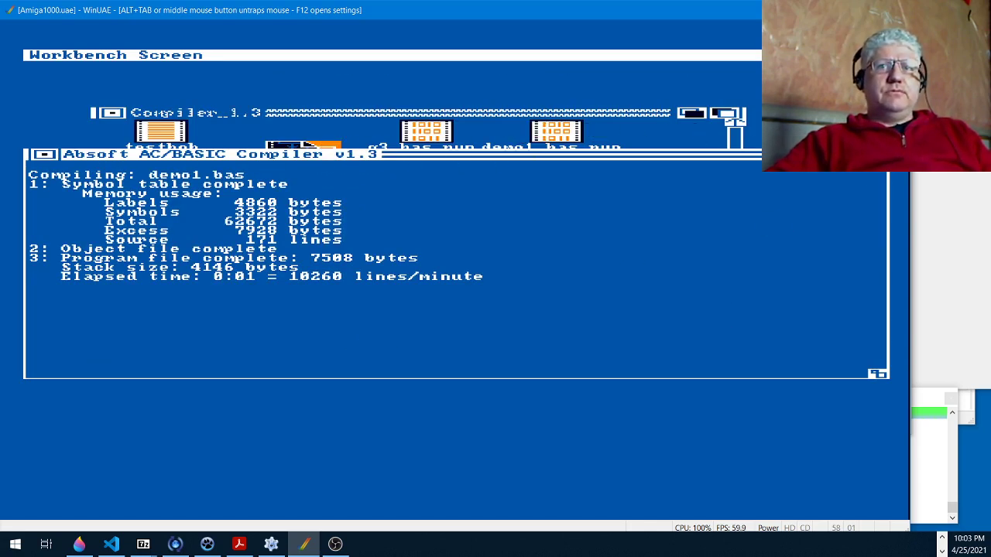
{"action": "left_click_drag", "start_coordinate": [626, 160], "coordinate": [635, 266]}
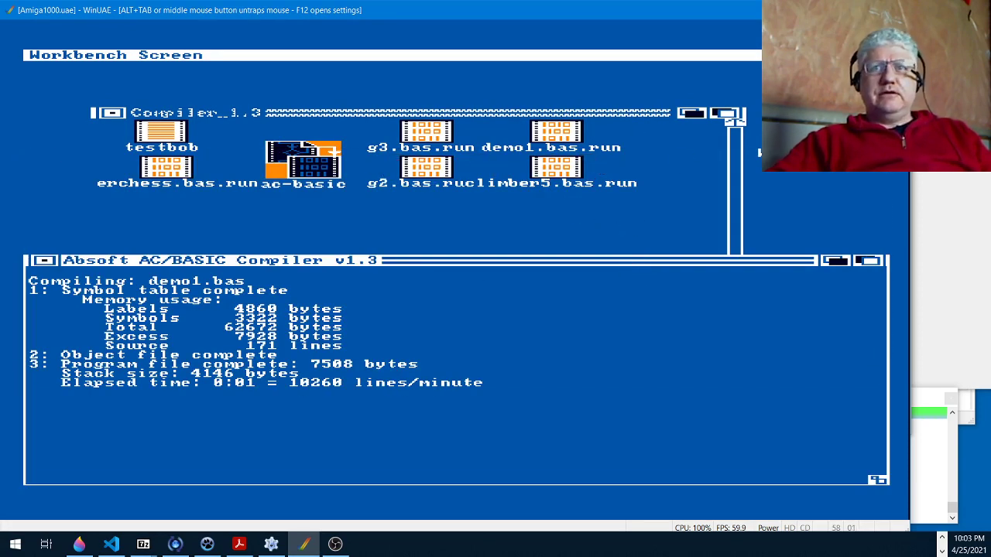
{"action": "left_click", "coordinate": [309, 159]}
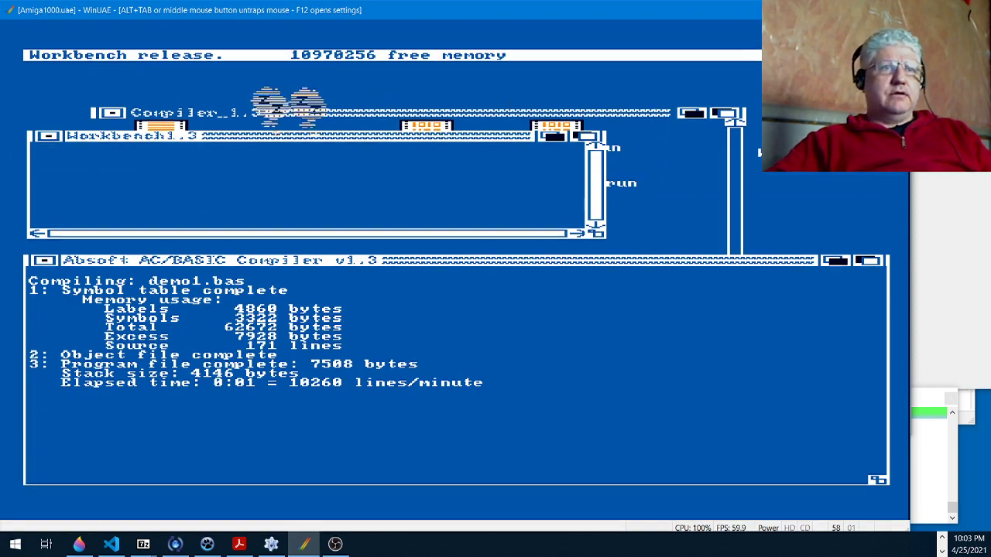
{"action": "left_click", "coordinate": [131, 187]}
{"action": "double_click", "coordinate": [132, 190]}
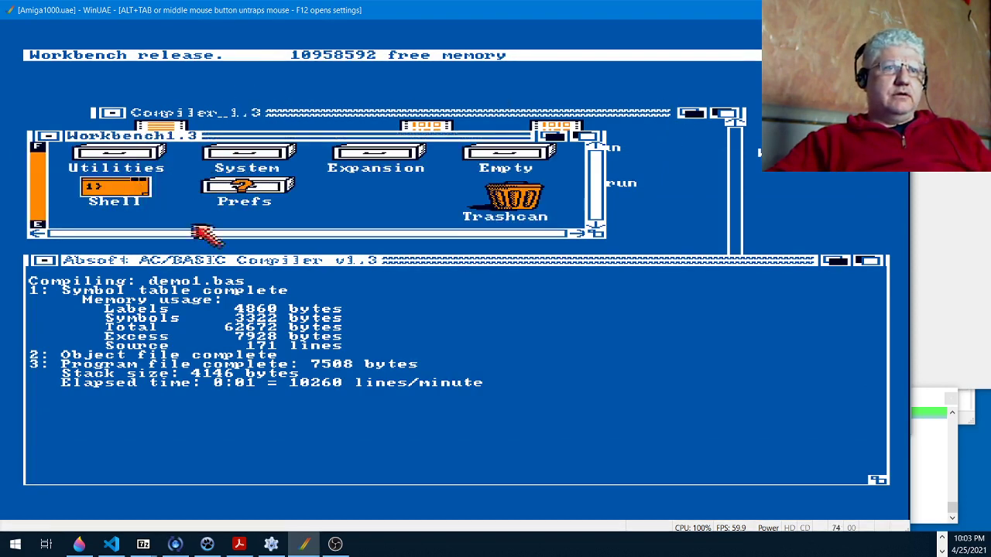
Change the shell's directory to share:absoft and from there into compiler_1.3
{"action": "type", "text": "cd sh"}
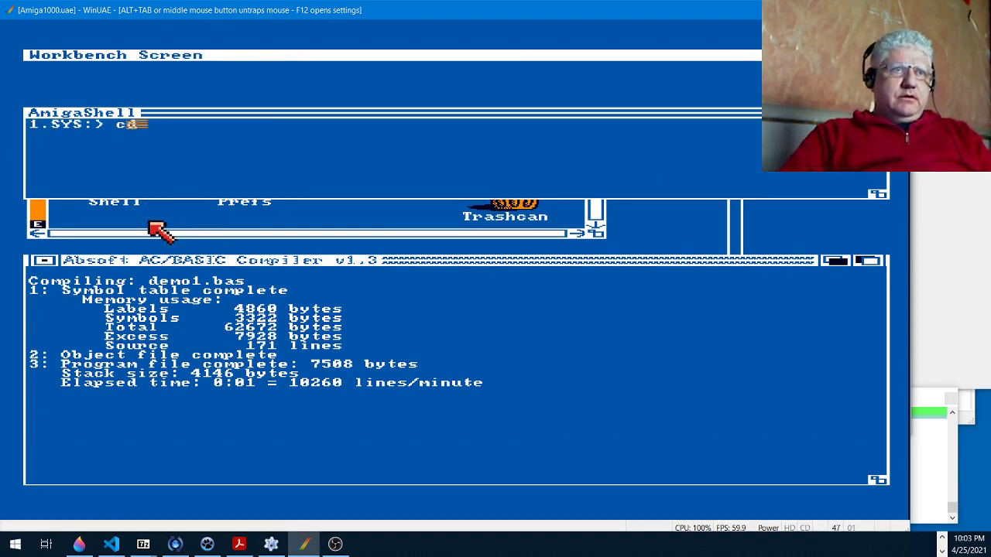
{"action": "type", "text": "are:ab"}
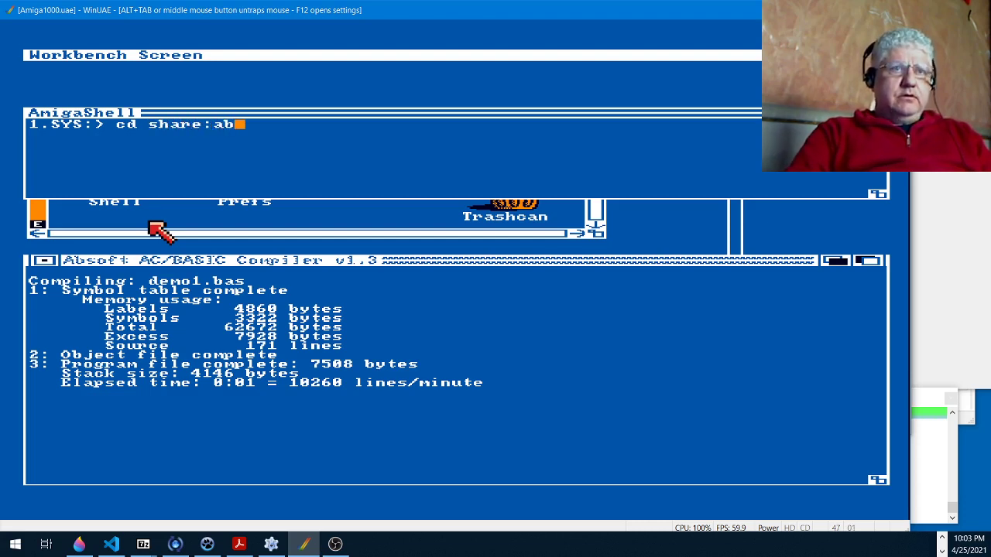
{"action": "type", "text": "soft"}
{"action": "key", "text": "Return"}
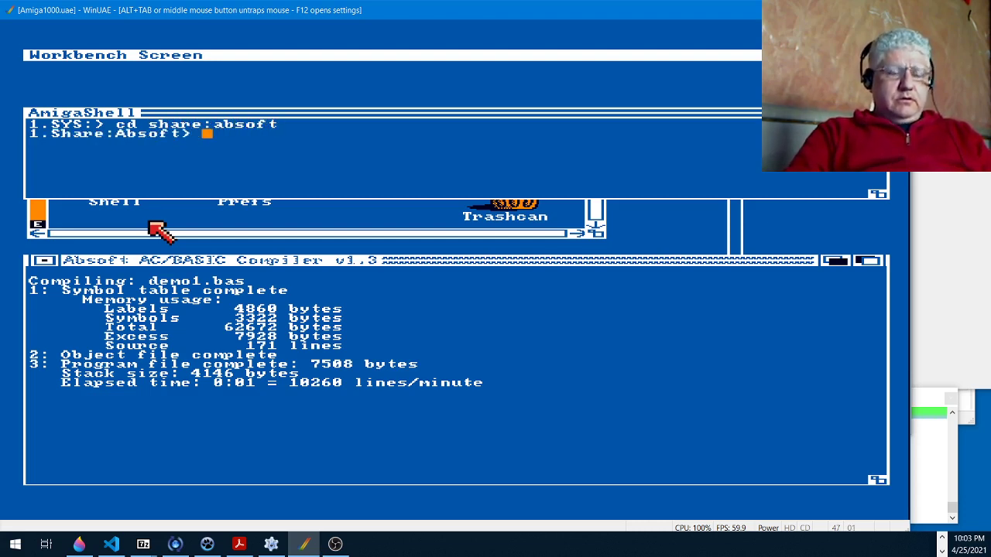
{"action": "type", "text": "cd "}
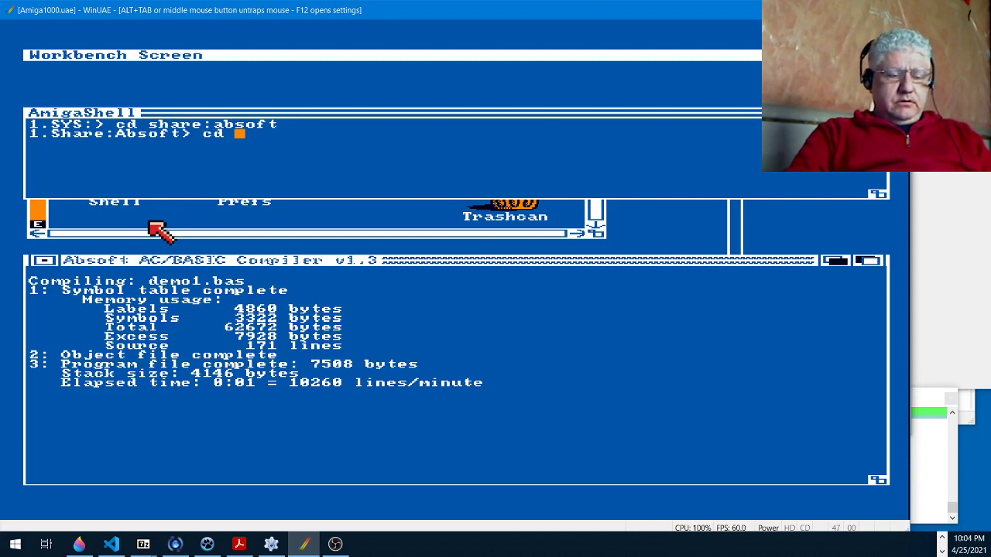
{"action": "type", "text": "compil"}
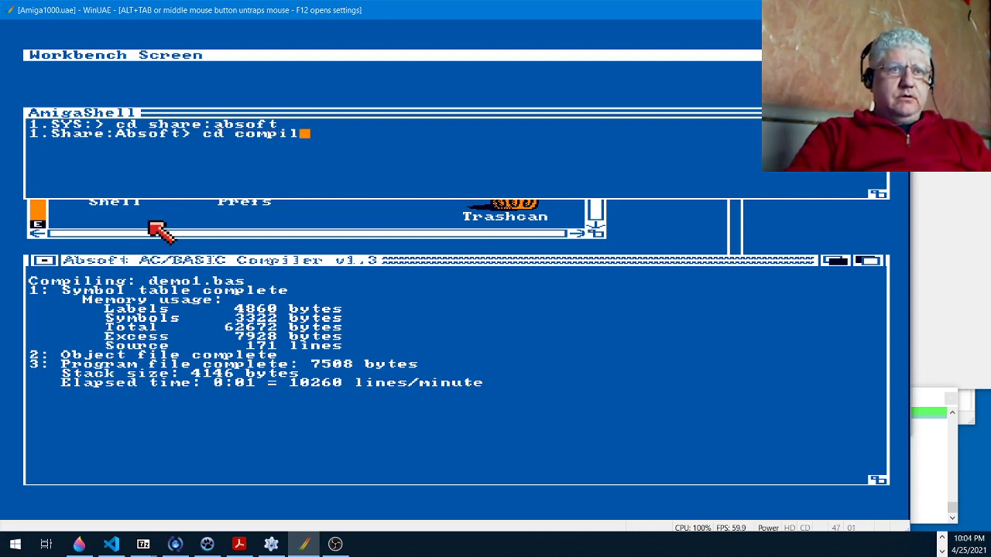
{"action": "type", "text": "er_1"}
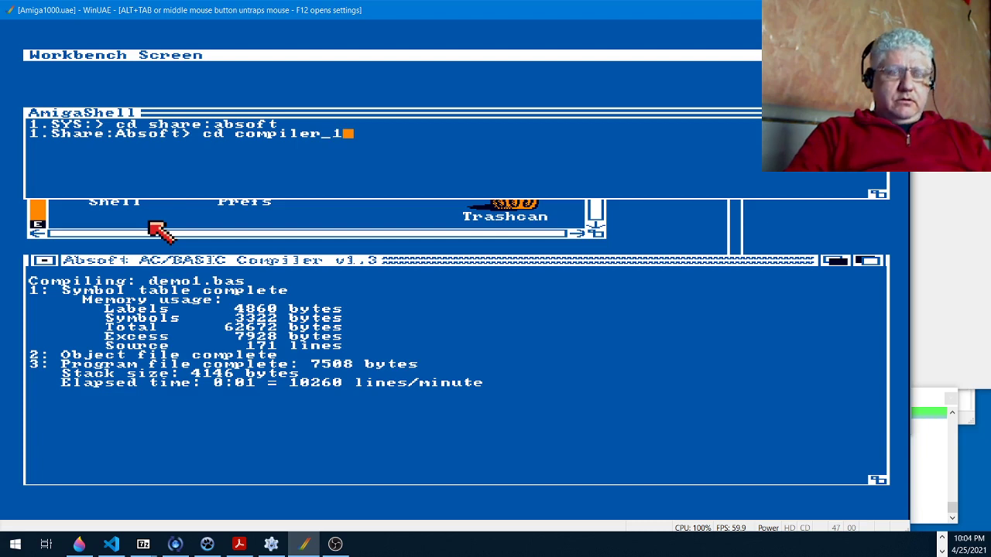
{"action": "type", "text": ".3"}
{"action": "key", "text": "Return"}
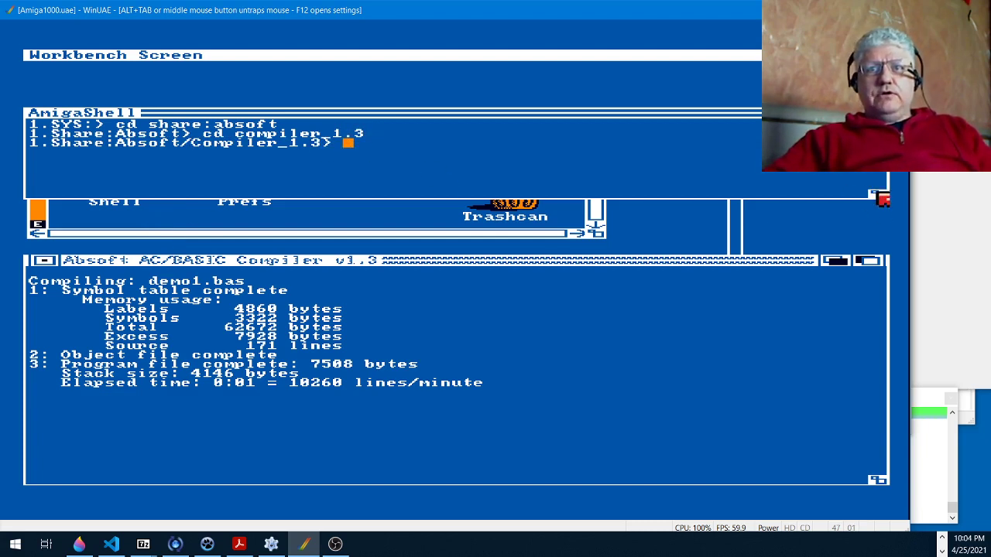
Enlarge the shell window and list the files in the Compiler_1.3 directory
{"action": "left_click_drag", "start_coordinate": [877, 193], "coordinate": [877, 461]}
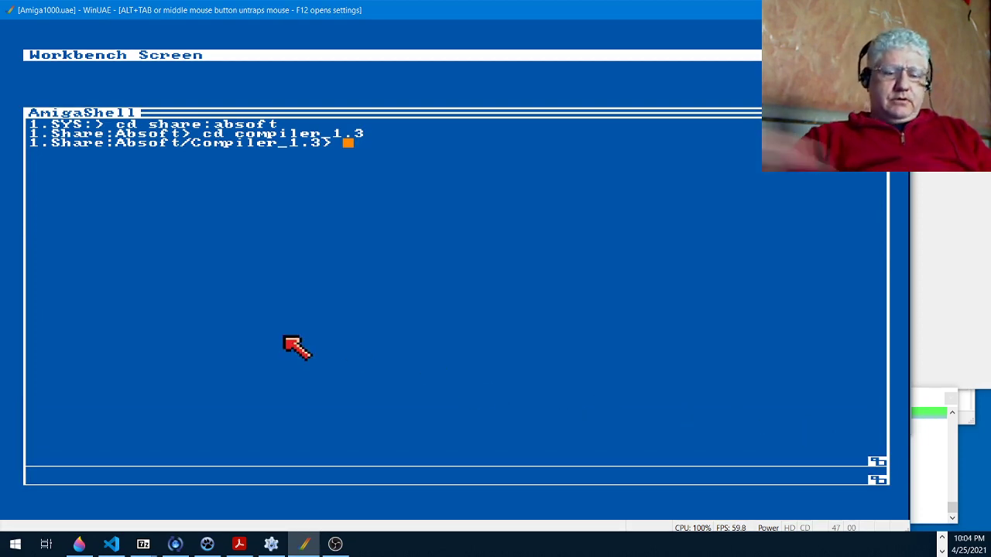
{"action": "type", "text": "list"}
{"action": "key", "text": "Return"}
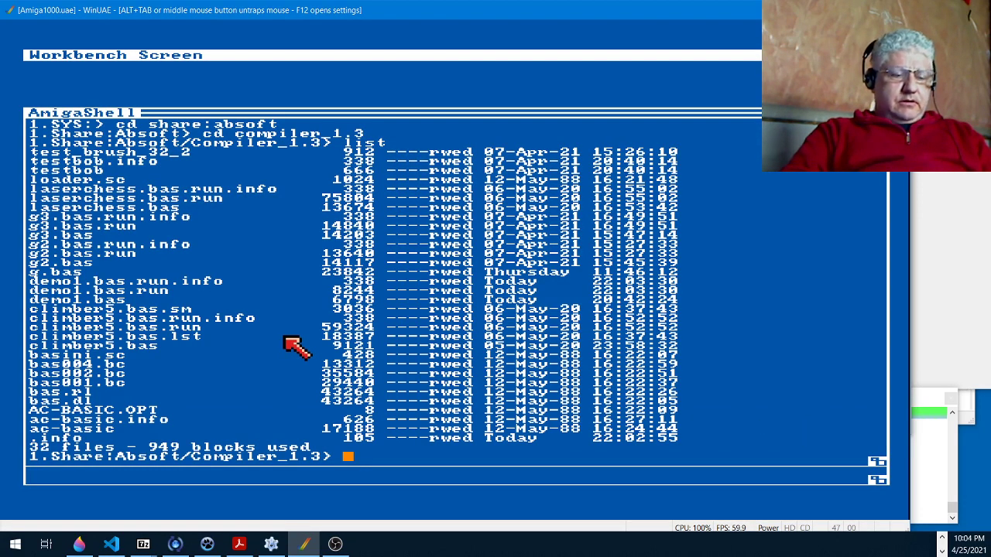
Run the compiled program demo1.bas.run from the shell
{"action": "type", "text": "demo1."}
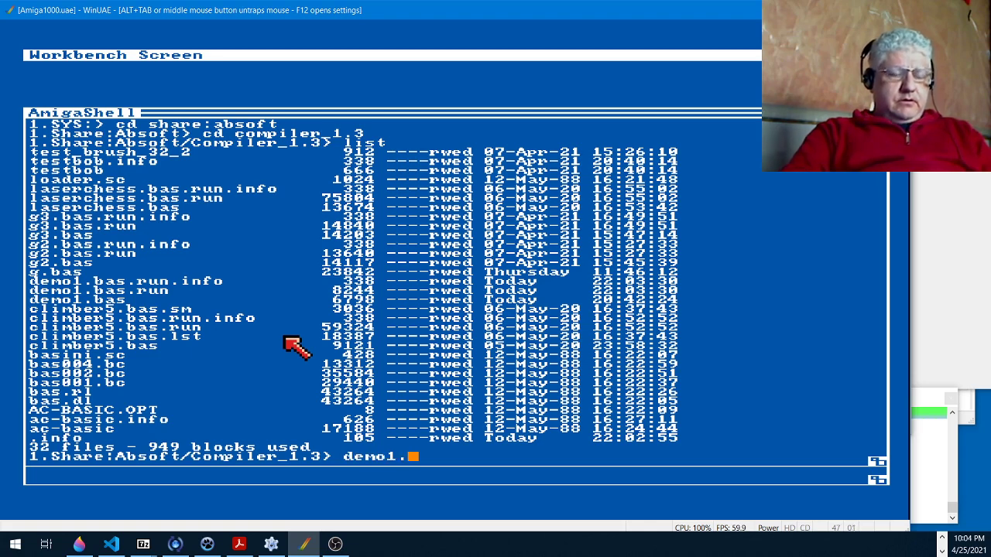
{"action": "type", "text": "bas.run"}
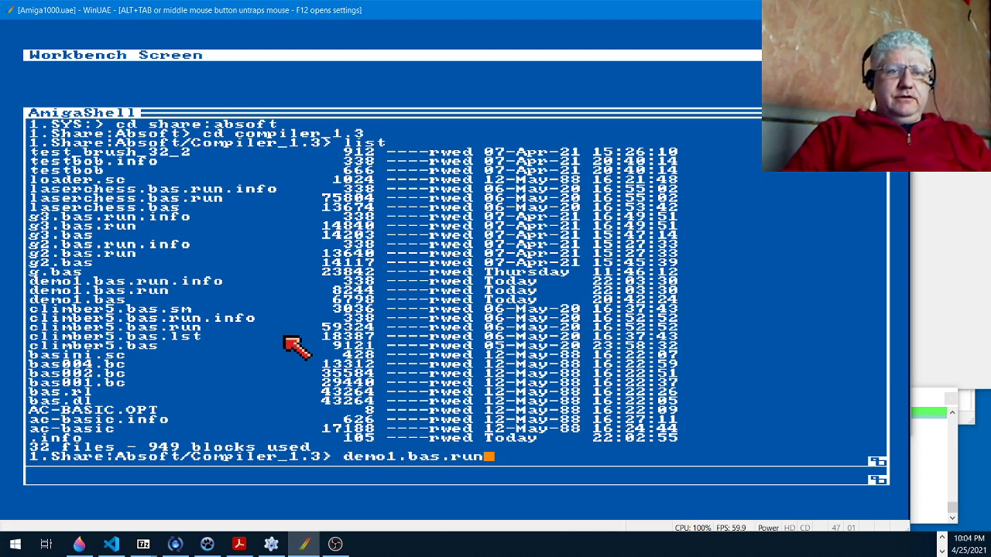
{"action": "key", "text": "Return"}
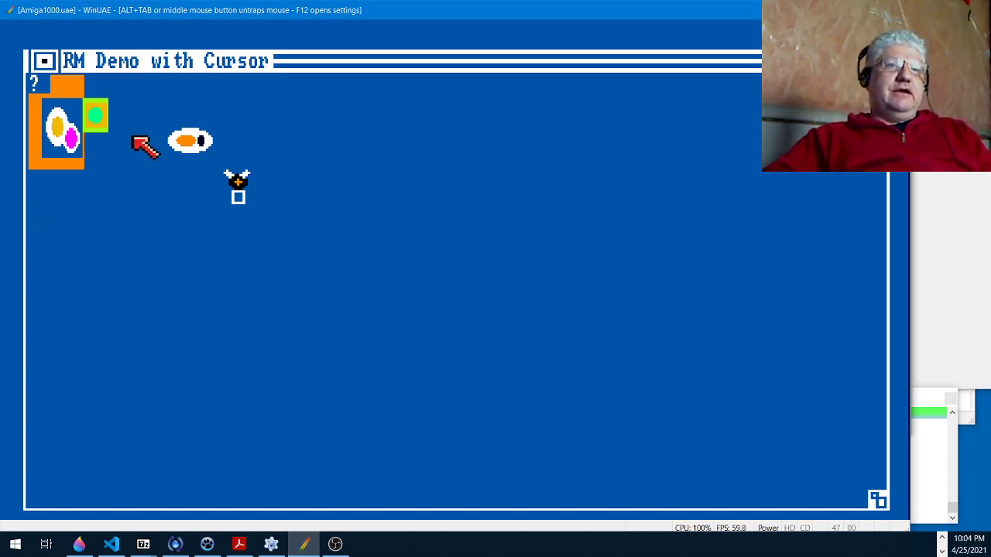
{"action": "left_click", "coordinate": [232, 185]}
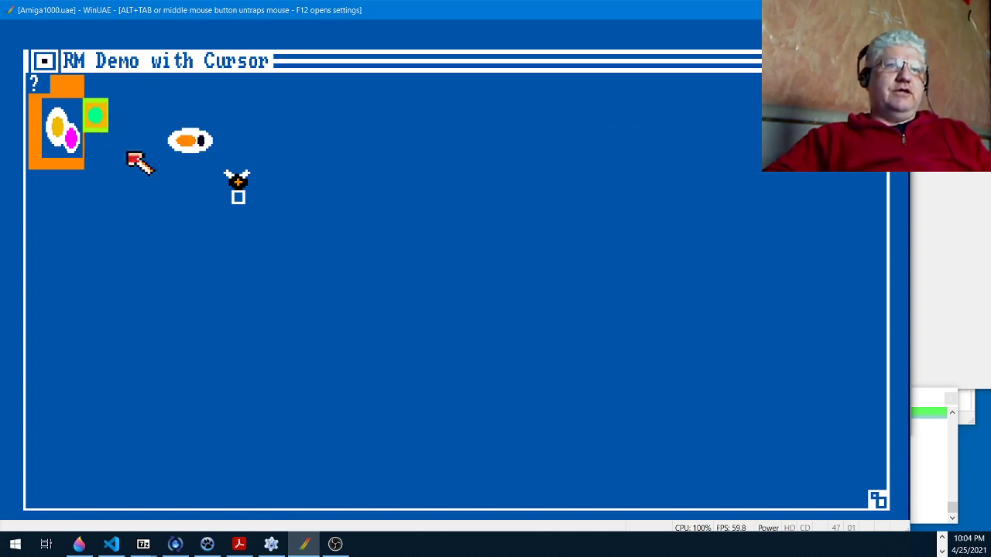